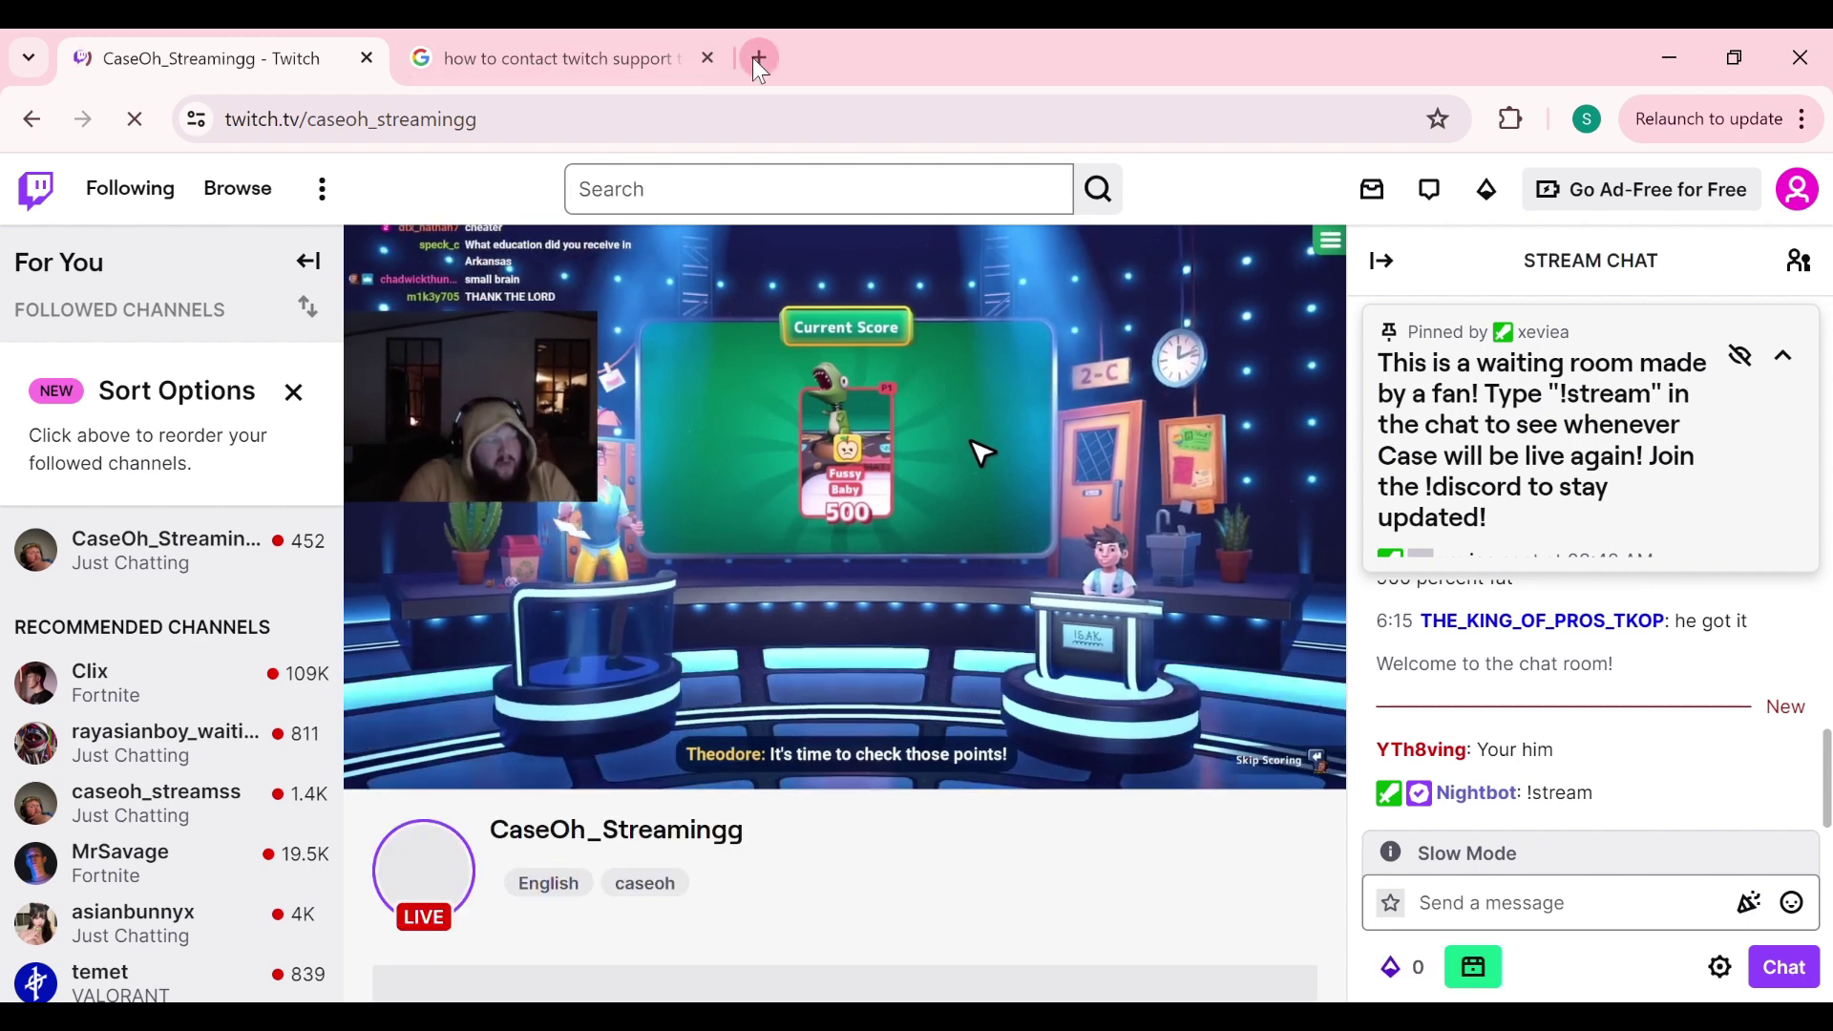
# Clear the last hour's cookies and cached images and files in Chrome, leaving browsing history unchecked.
pyautogui.click(760, 59)
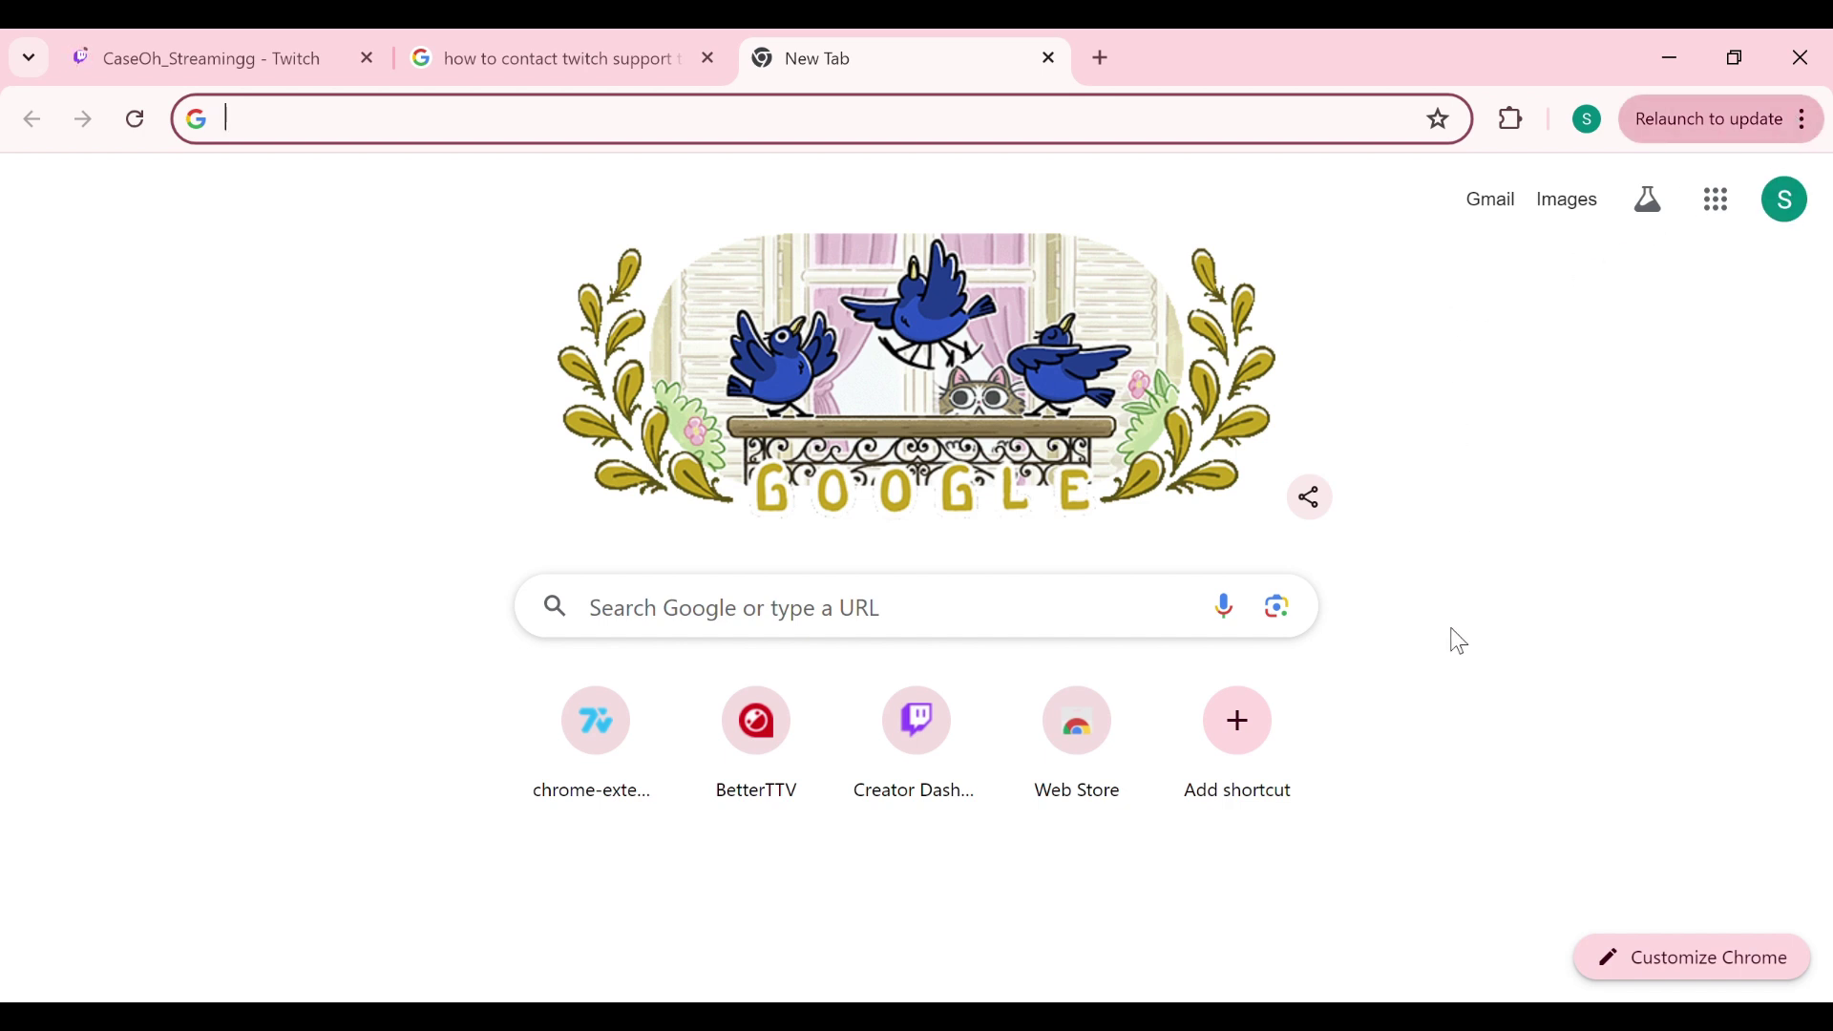
pyautogui.hotkey('ctrl', 'shift', 'Delete')
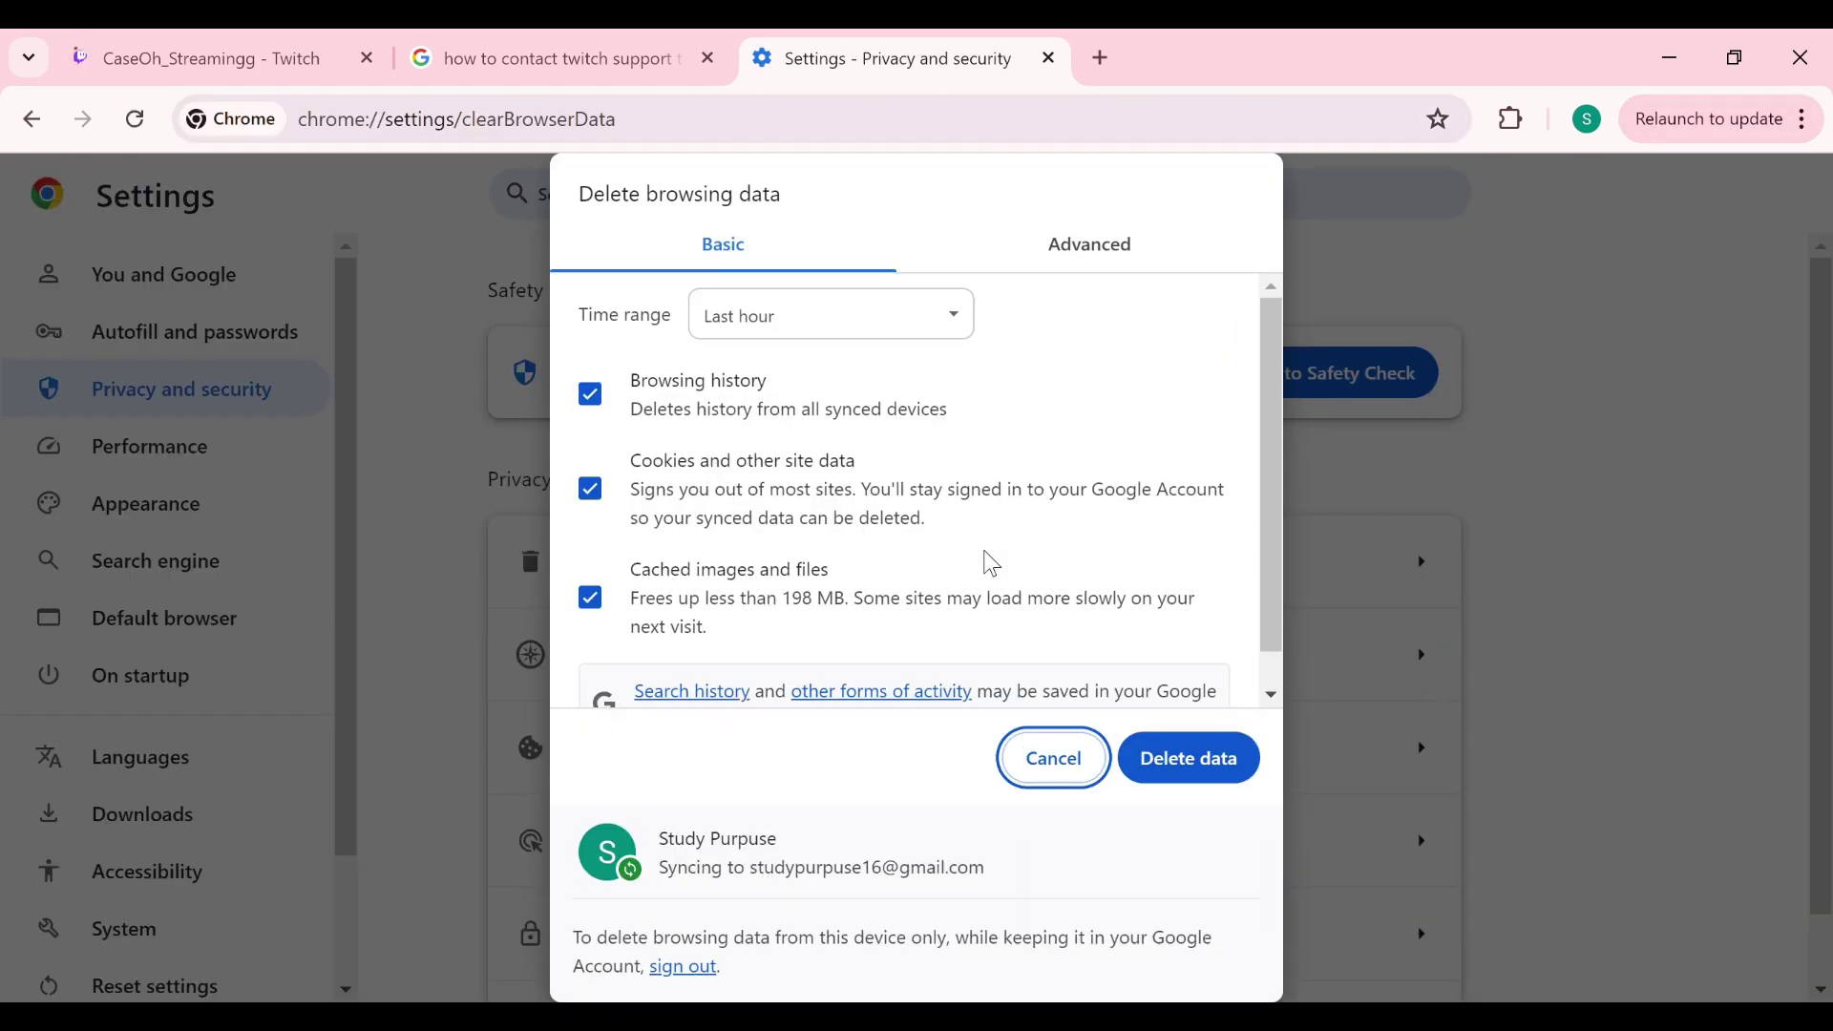
pyautogui.click(1029, 757)
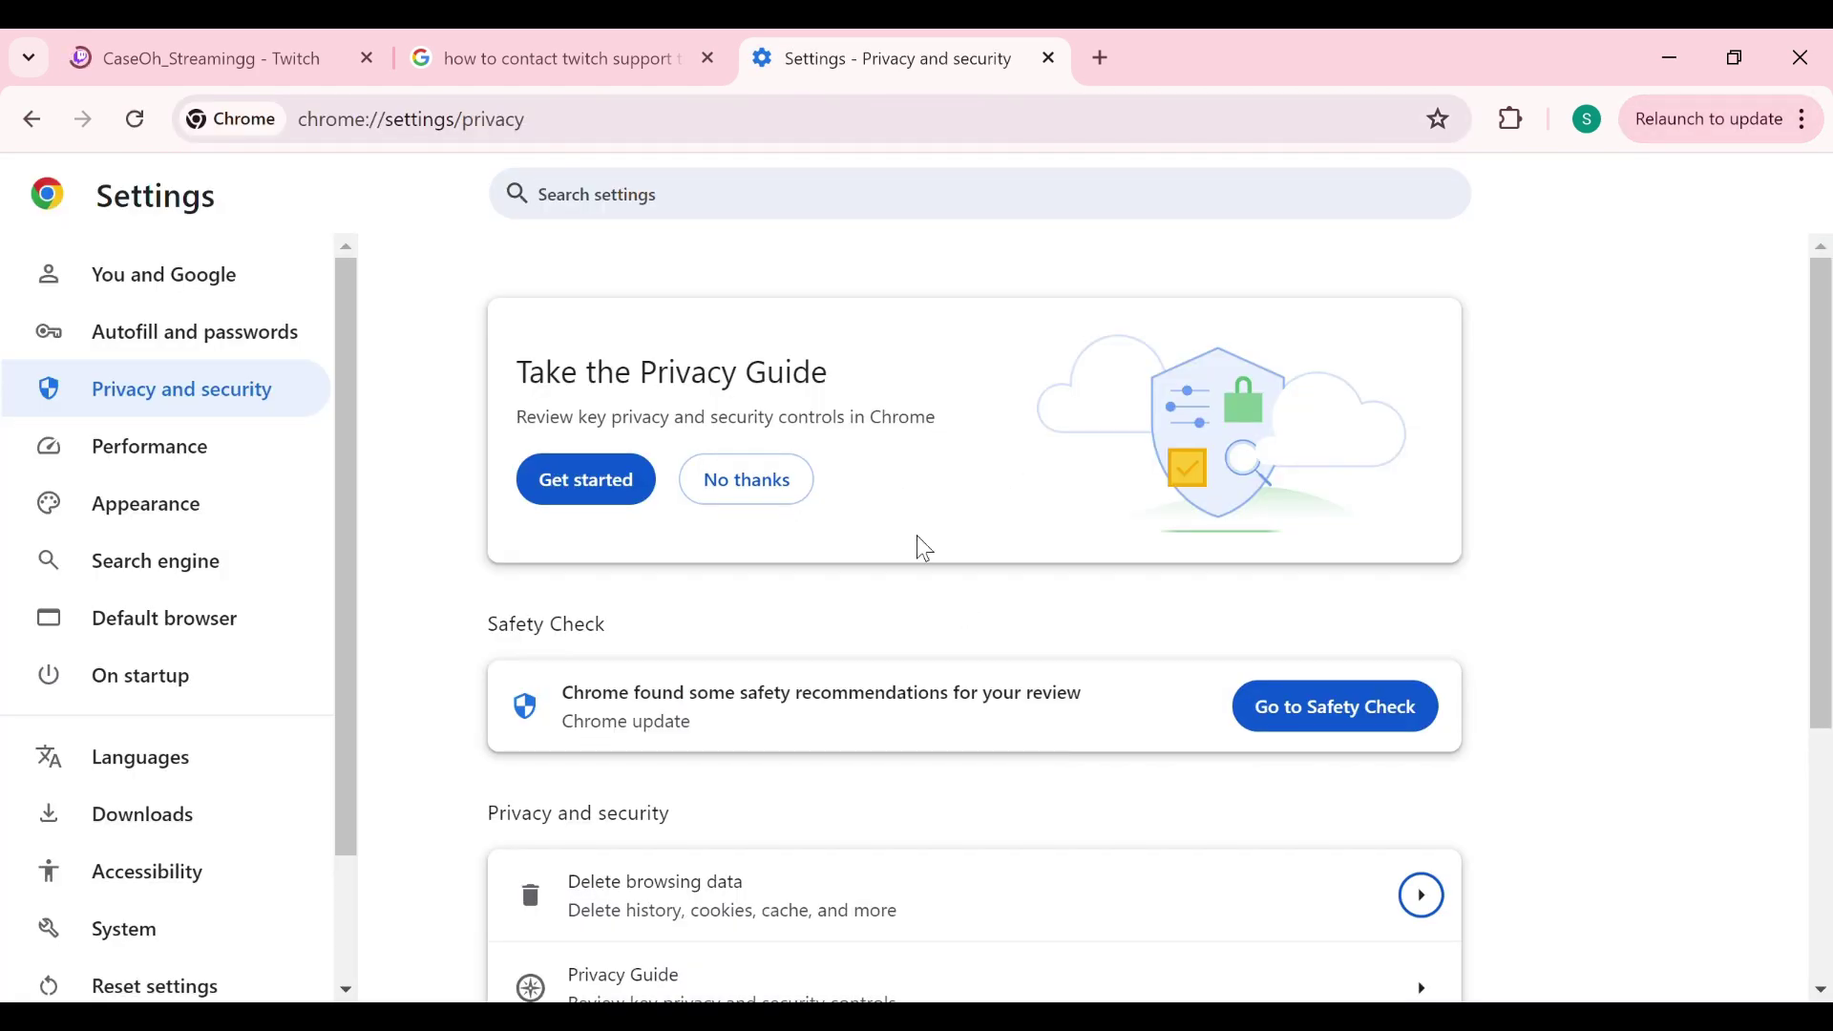
pyautogui.click(779, 909)
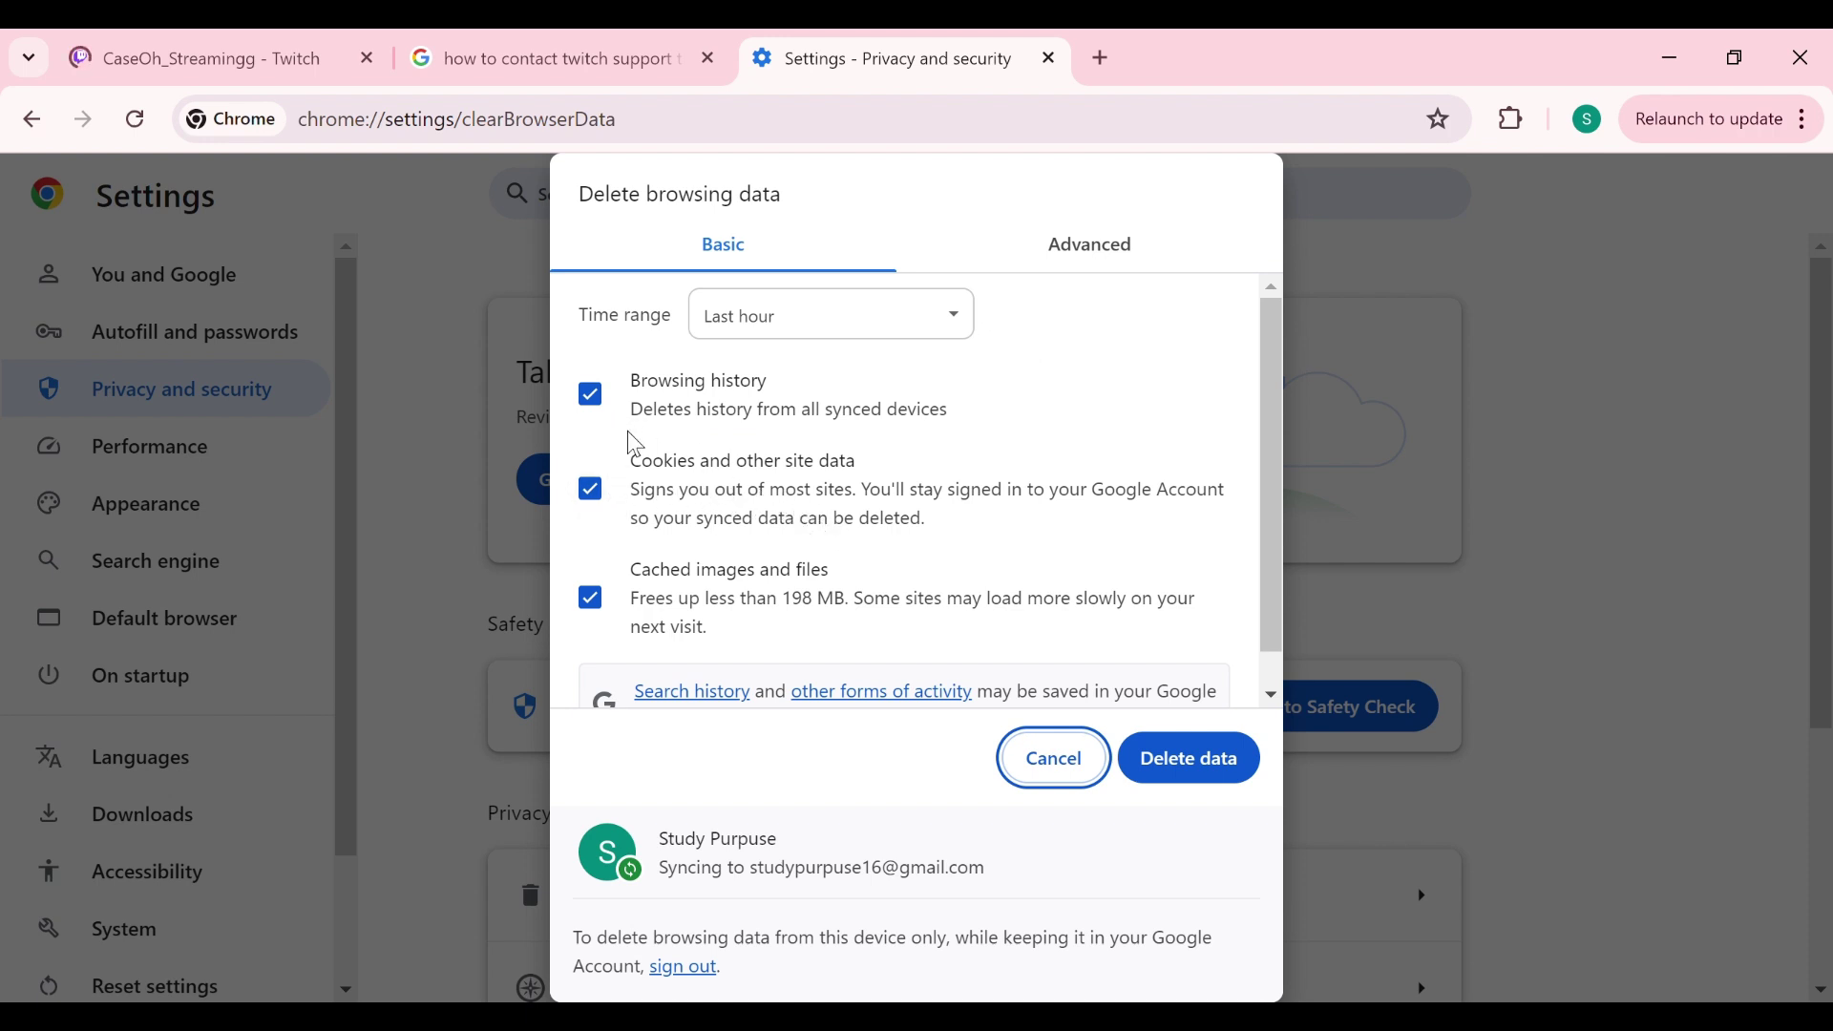
pyautogui.click(593, 397)
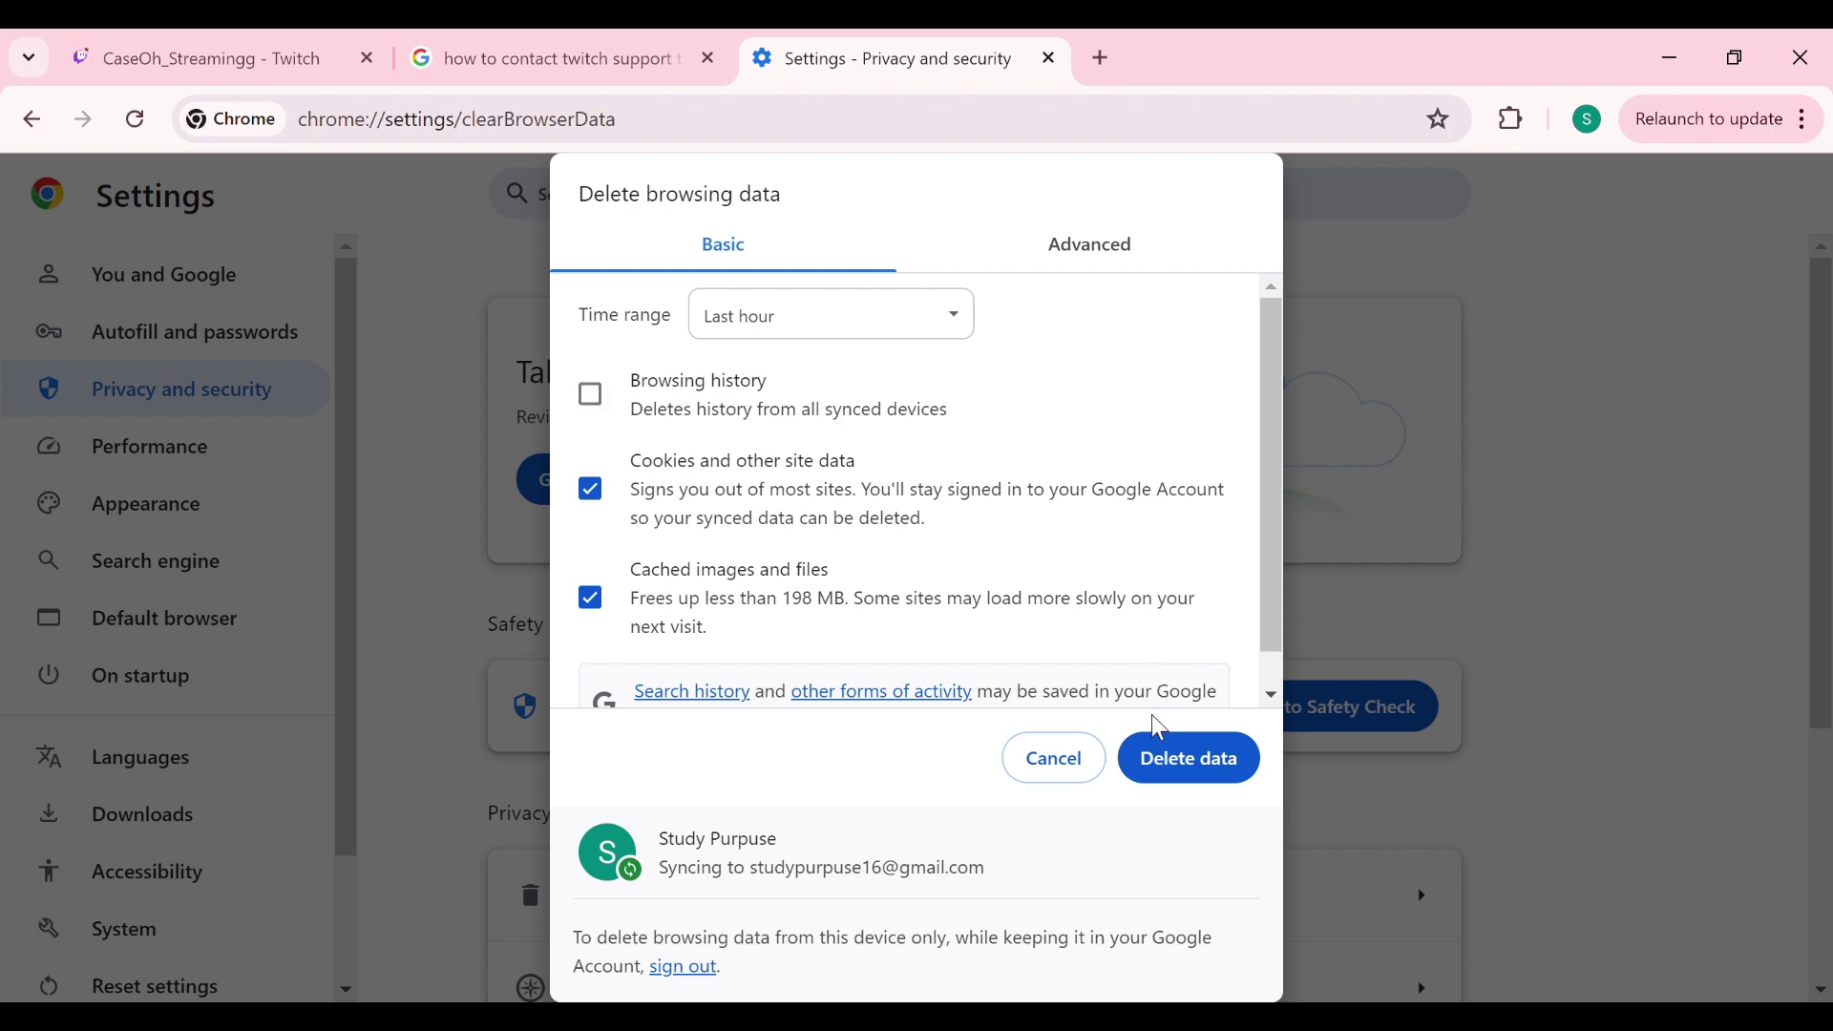
pyautogui.click(1179, 756)
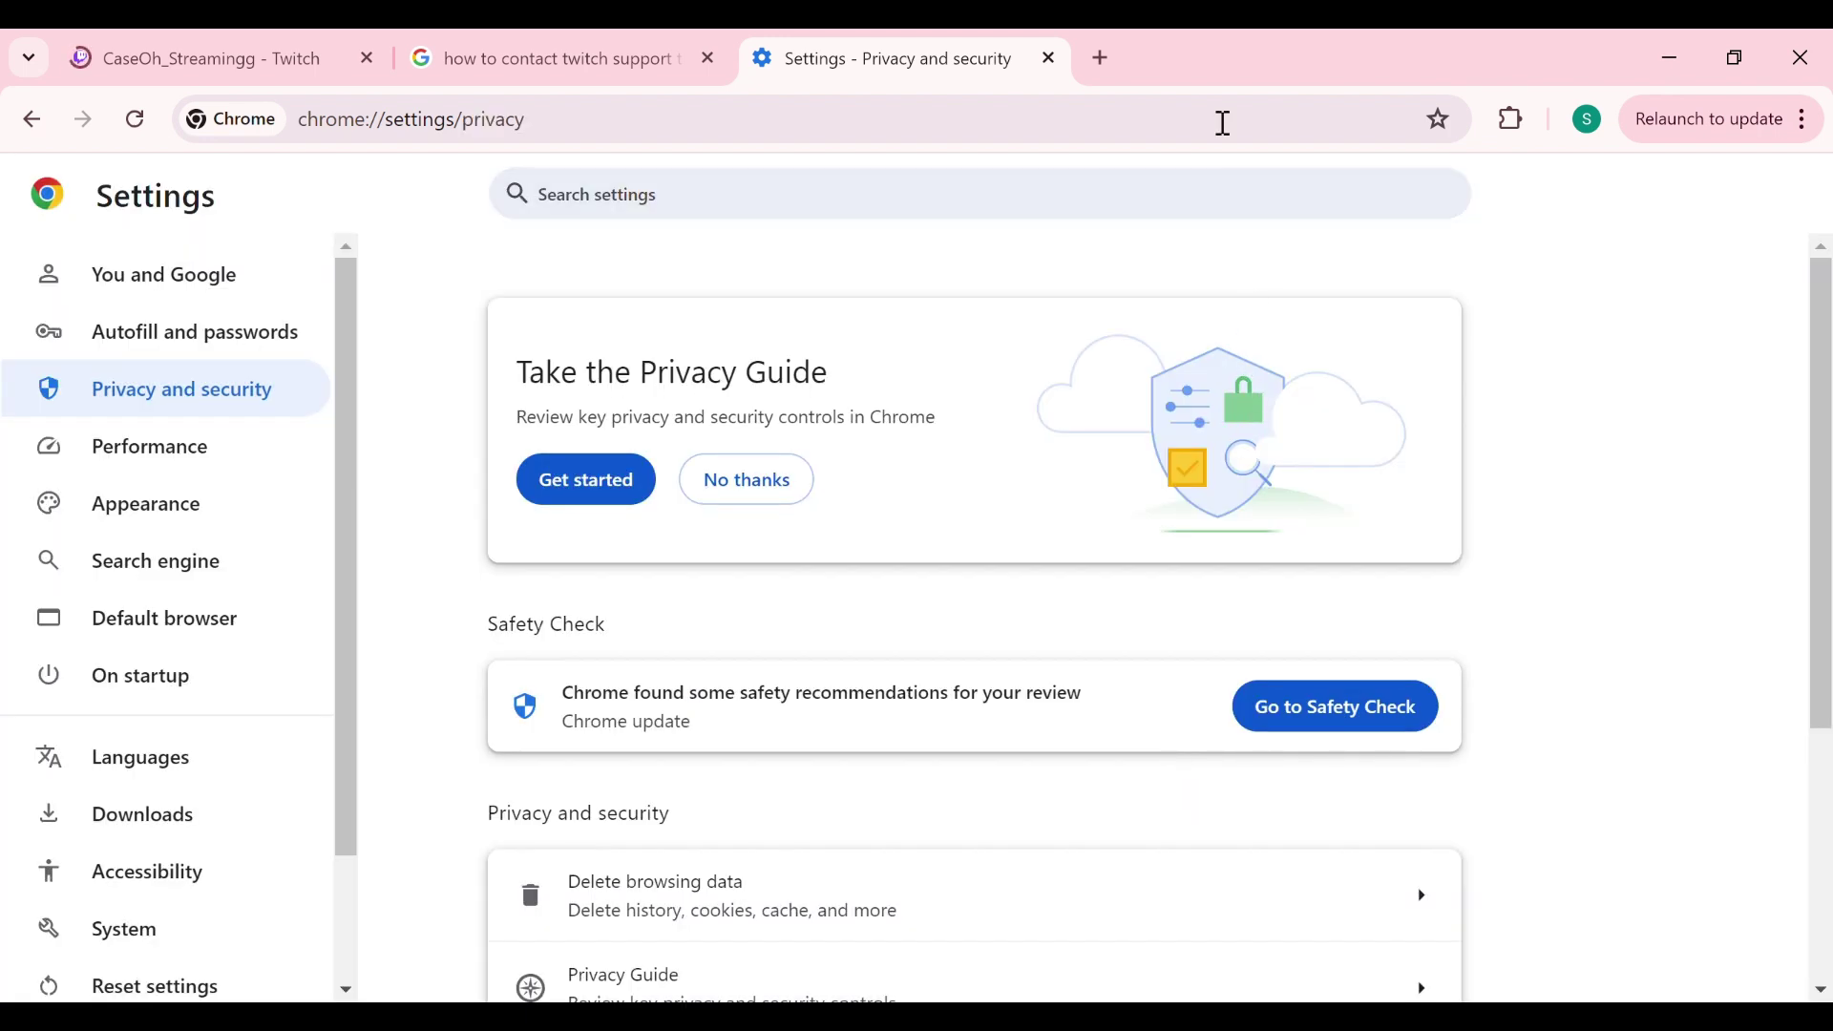
# Close the Settings tab and log out of Twitch from the profile avatar menu.
pyautogui.click(1049, 59)
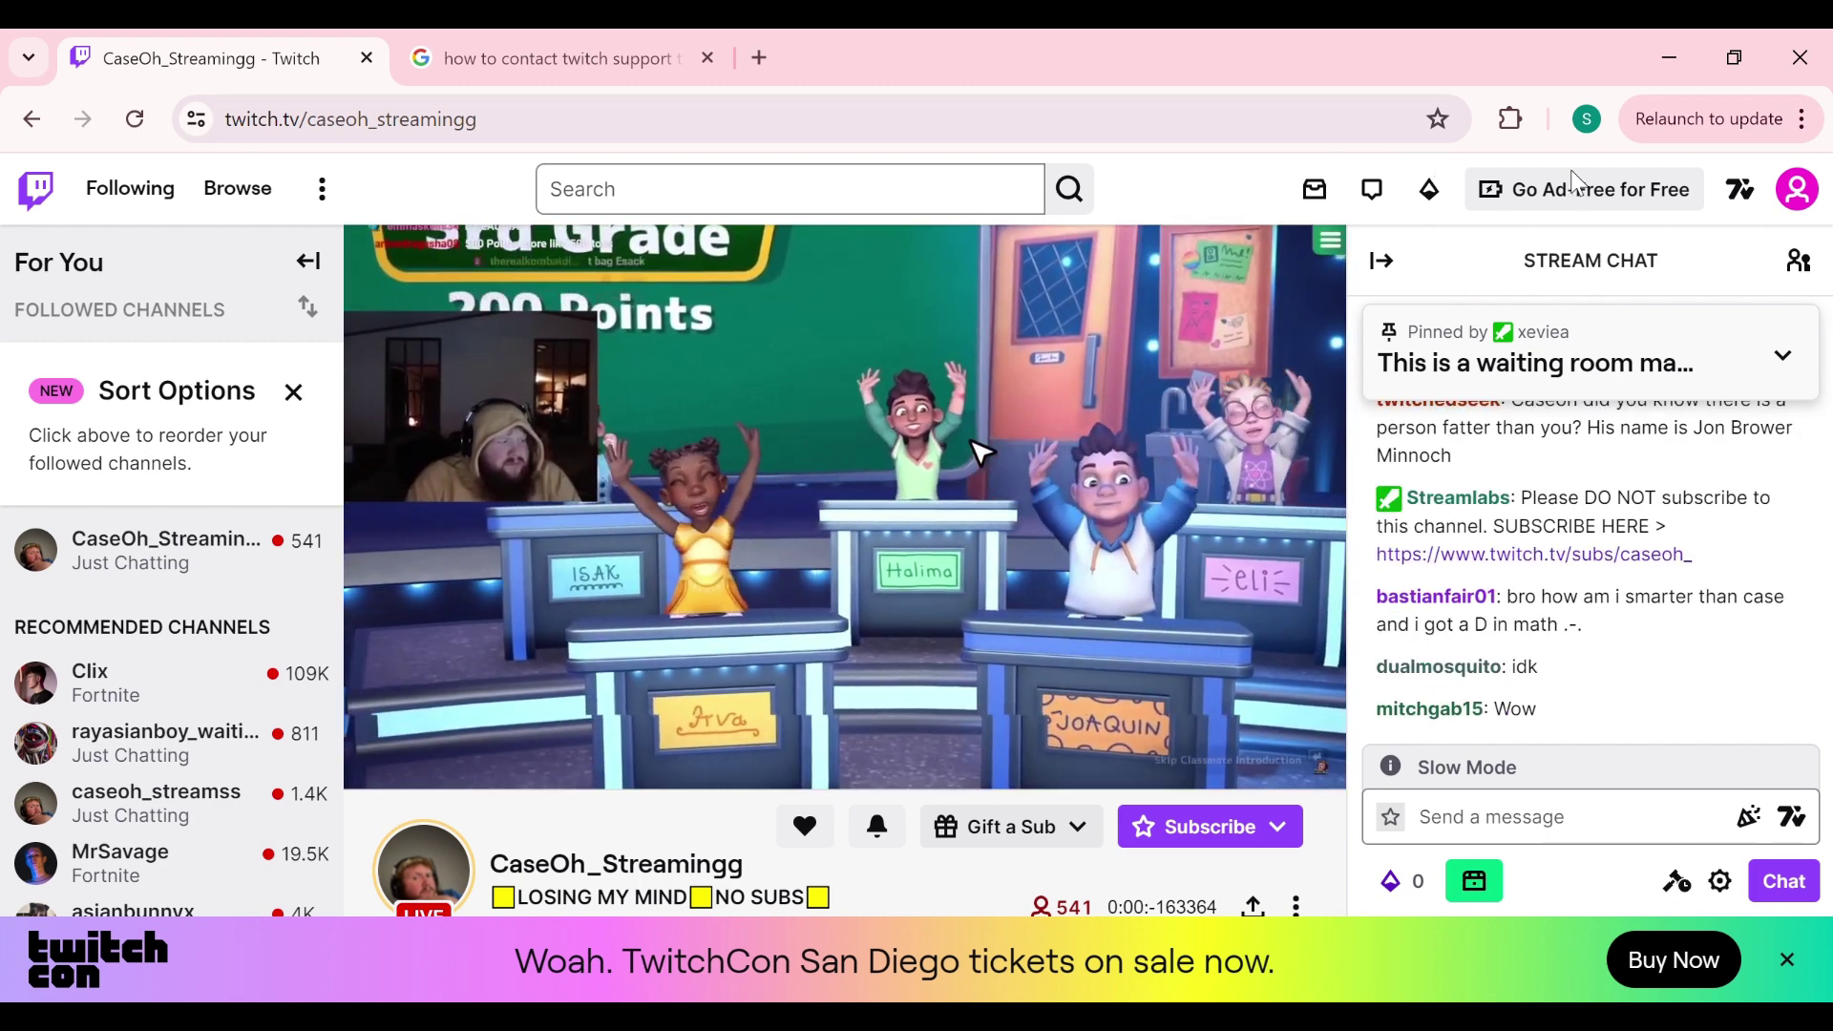
pyautogui.click(1805, 203)
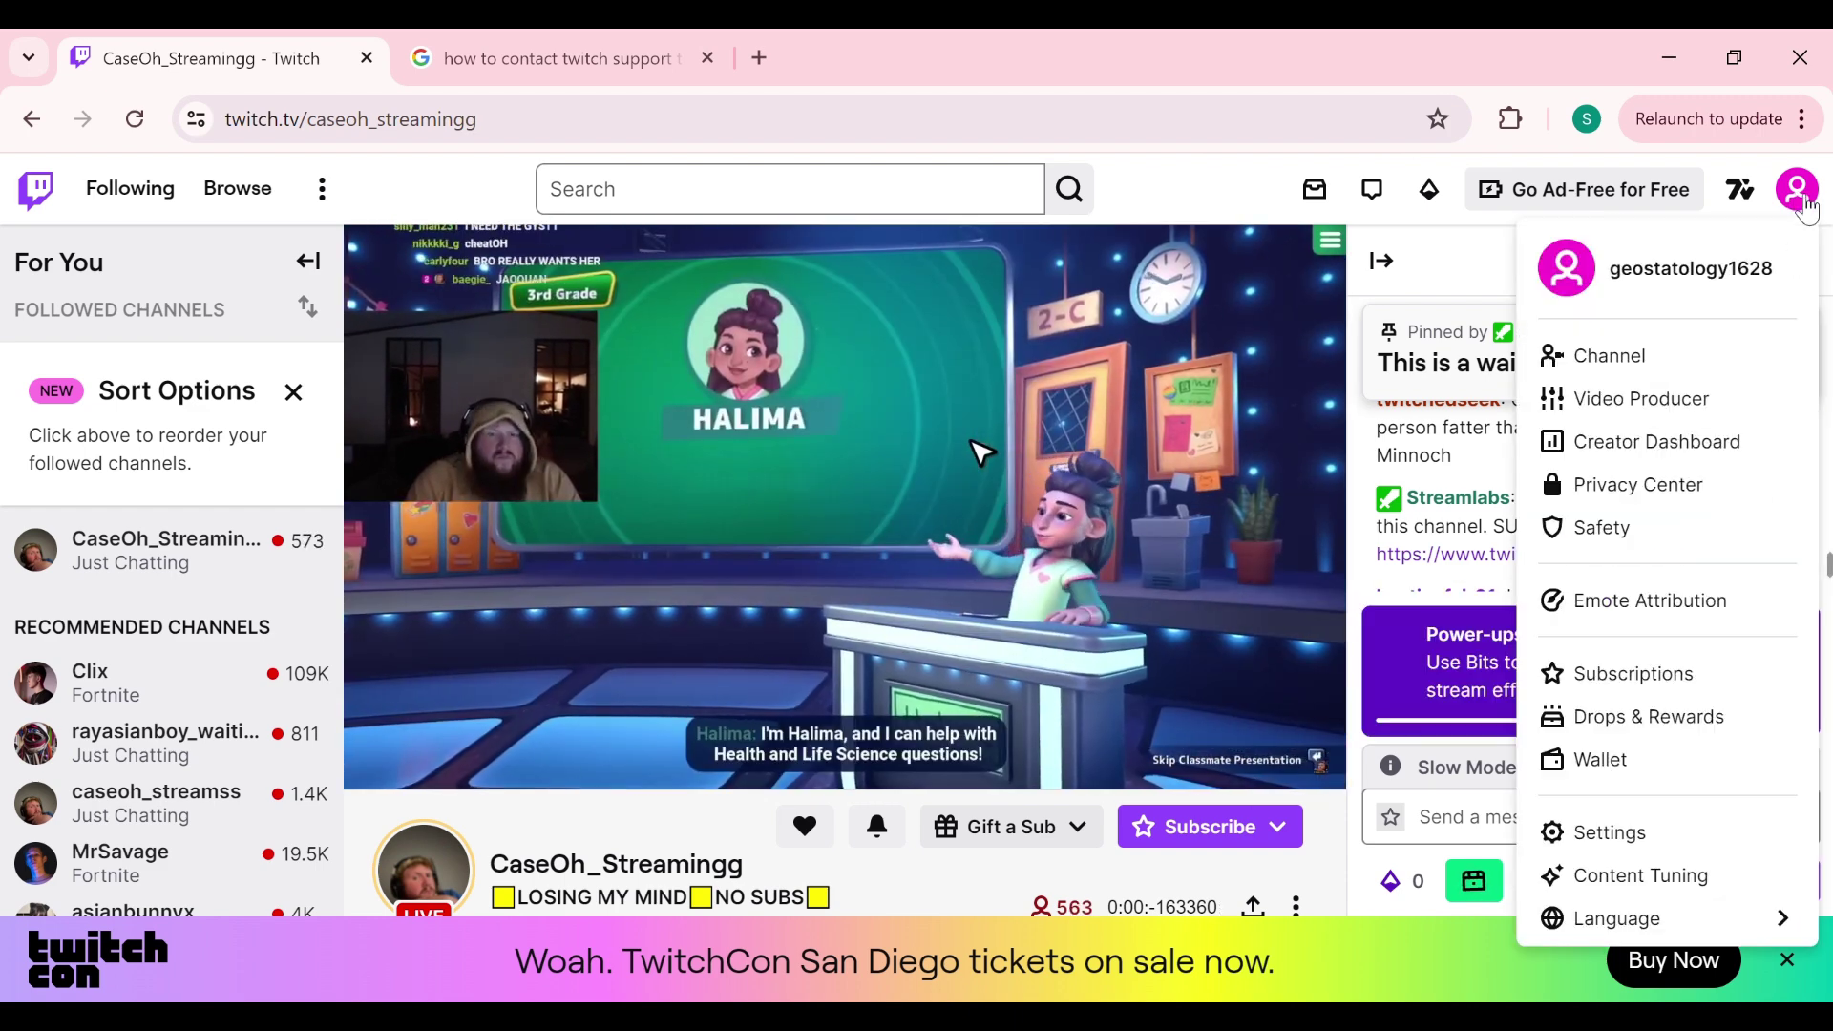
pyautogui.scroll(-2, 1629, 697)
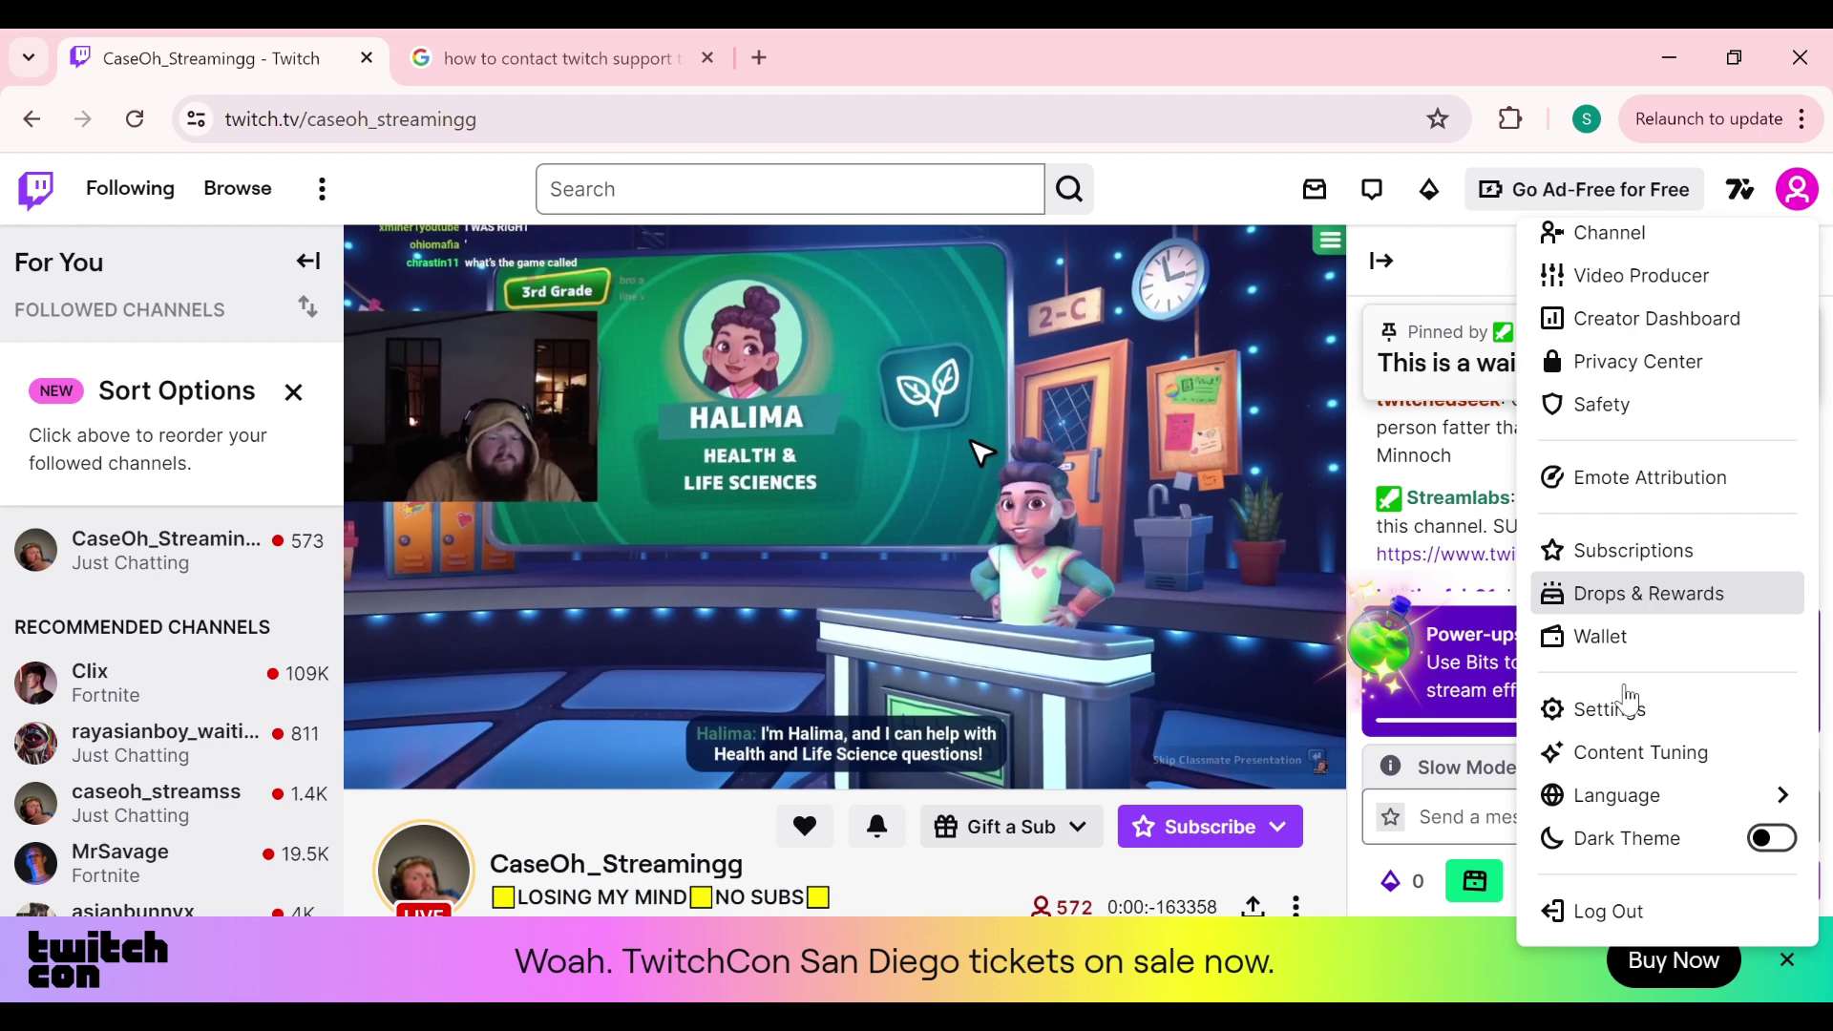
pyautogui.click(1606, 914)
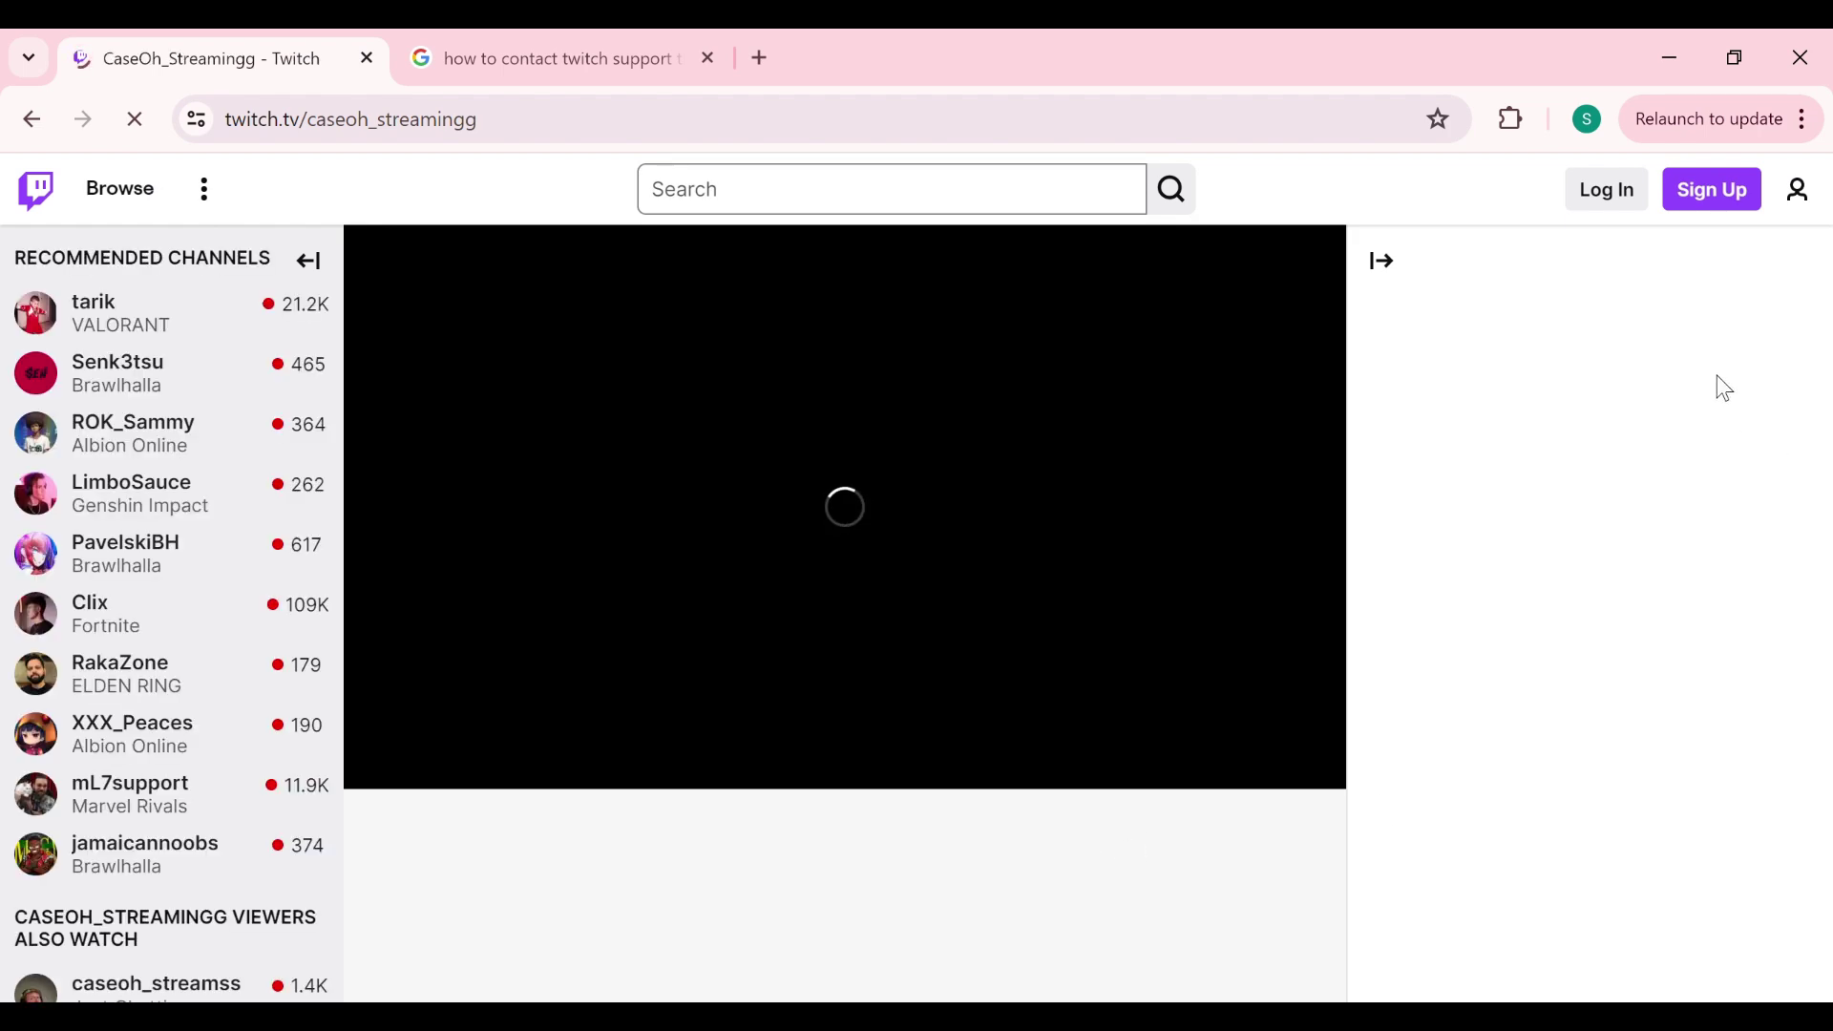
# Log back into Twitch with the username and password, then enter the emailed six-digit verification code.
pyautogui.click(1608, 199)
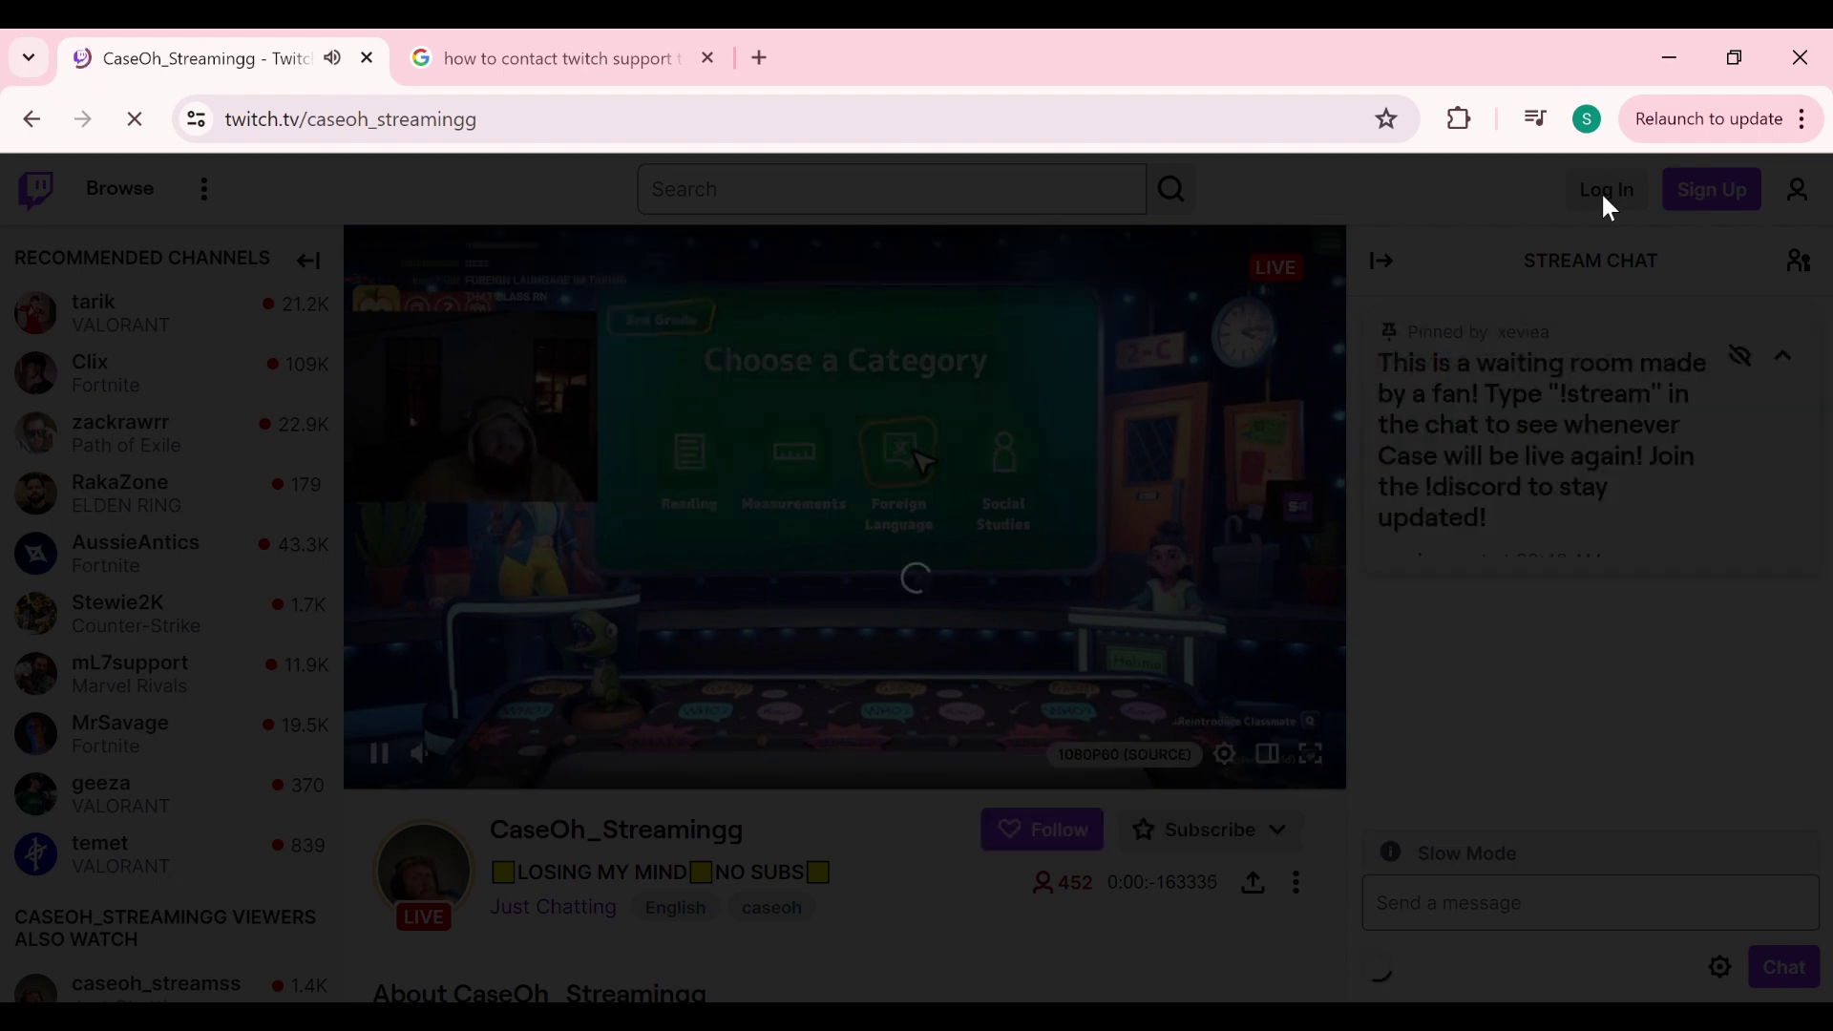
pyautogui.click(1605, 198)
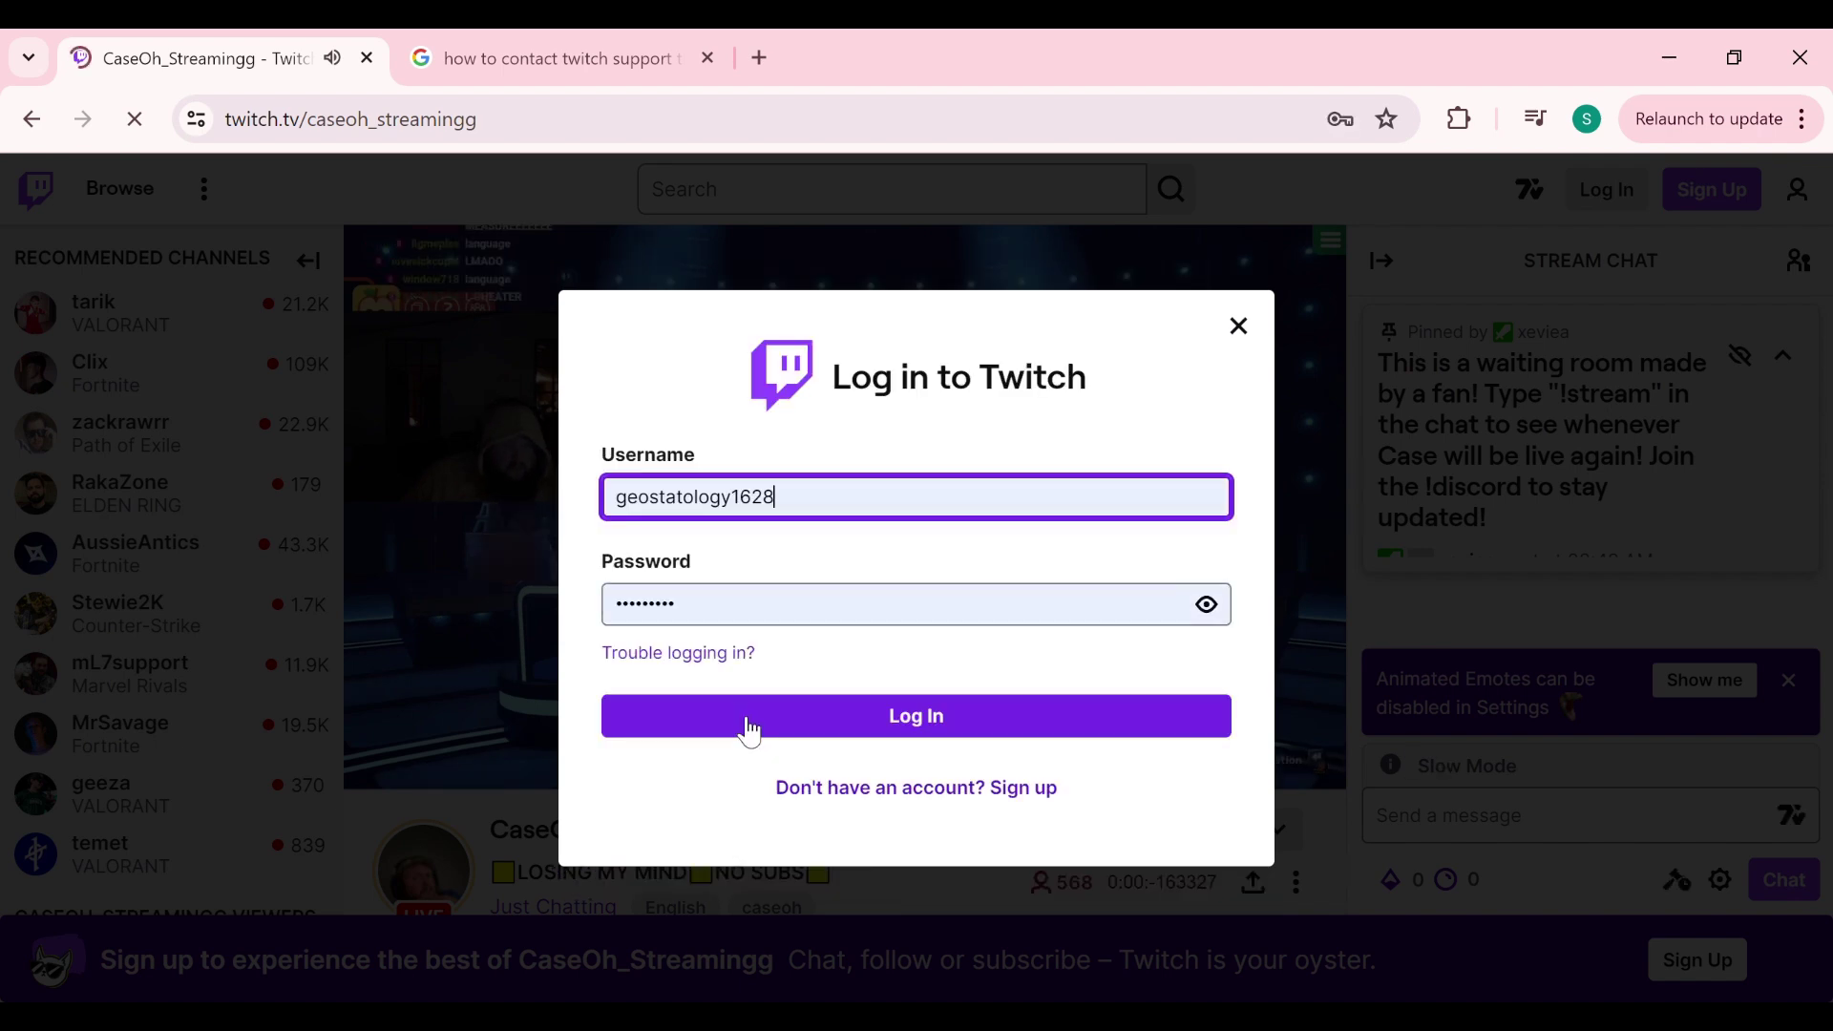
pyautogui.click(748, 730)
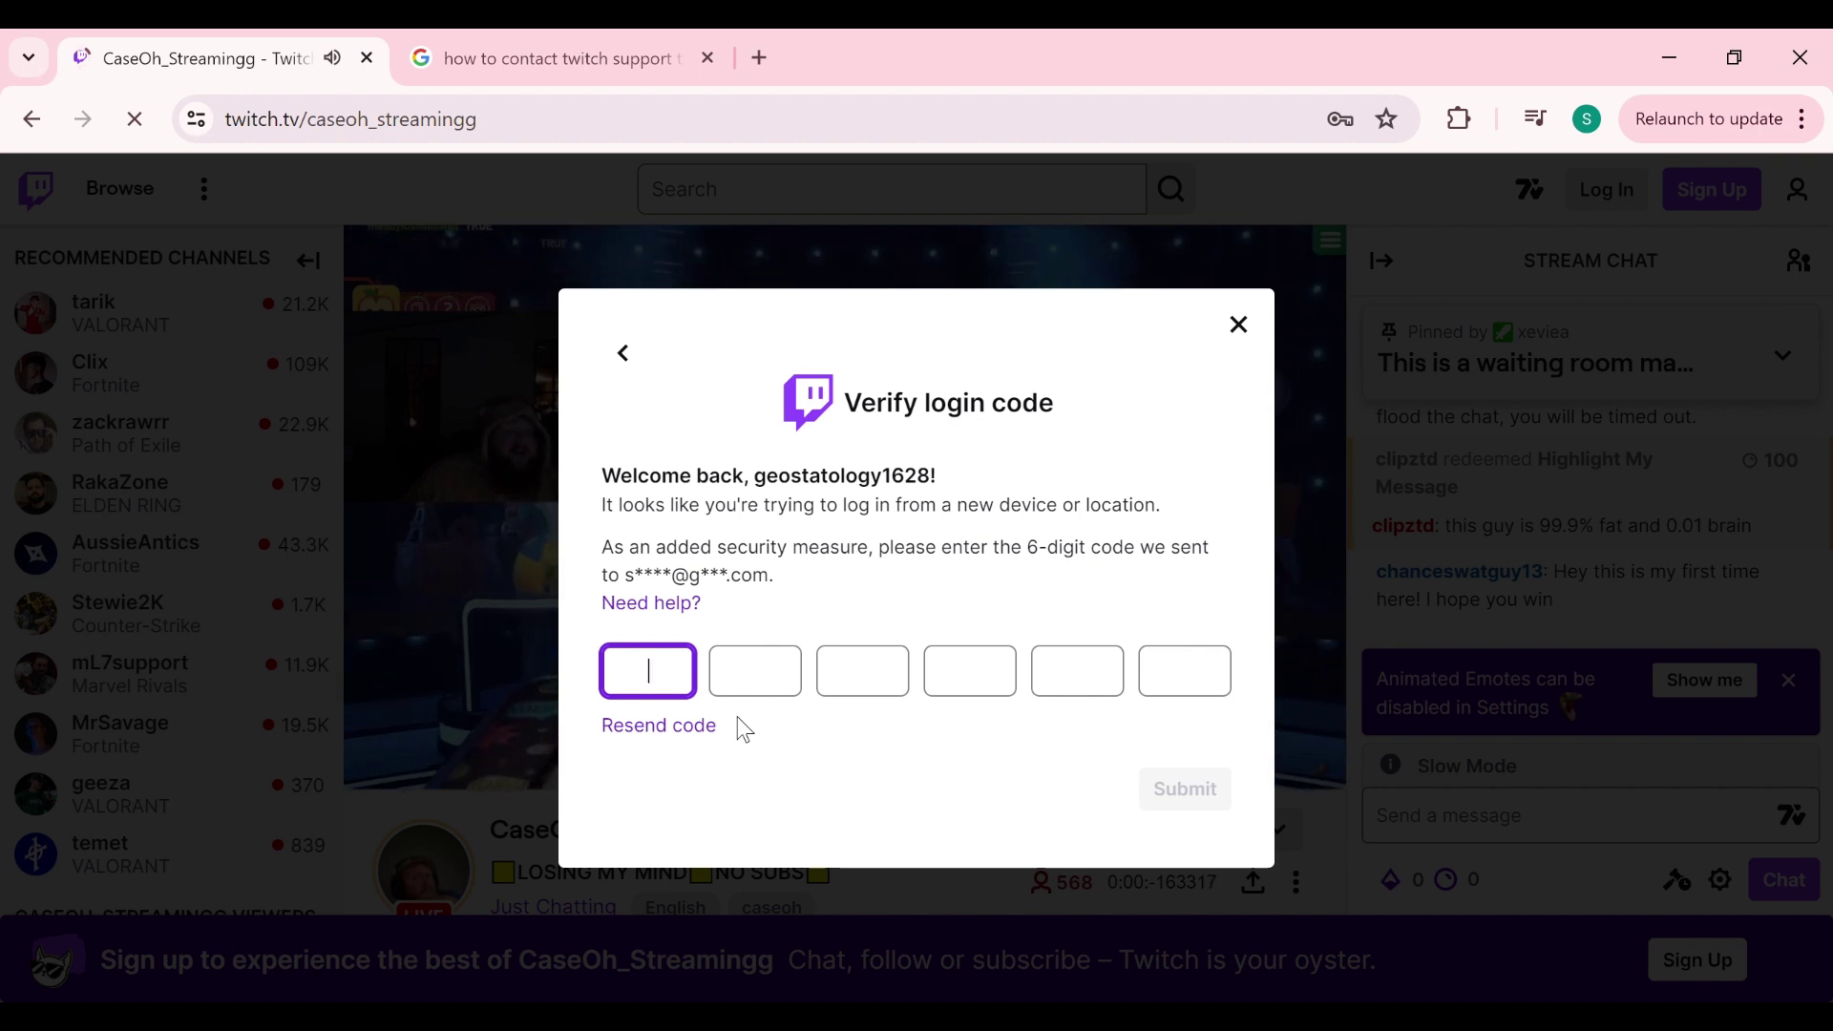
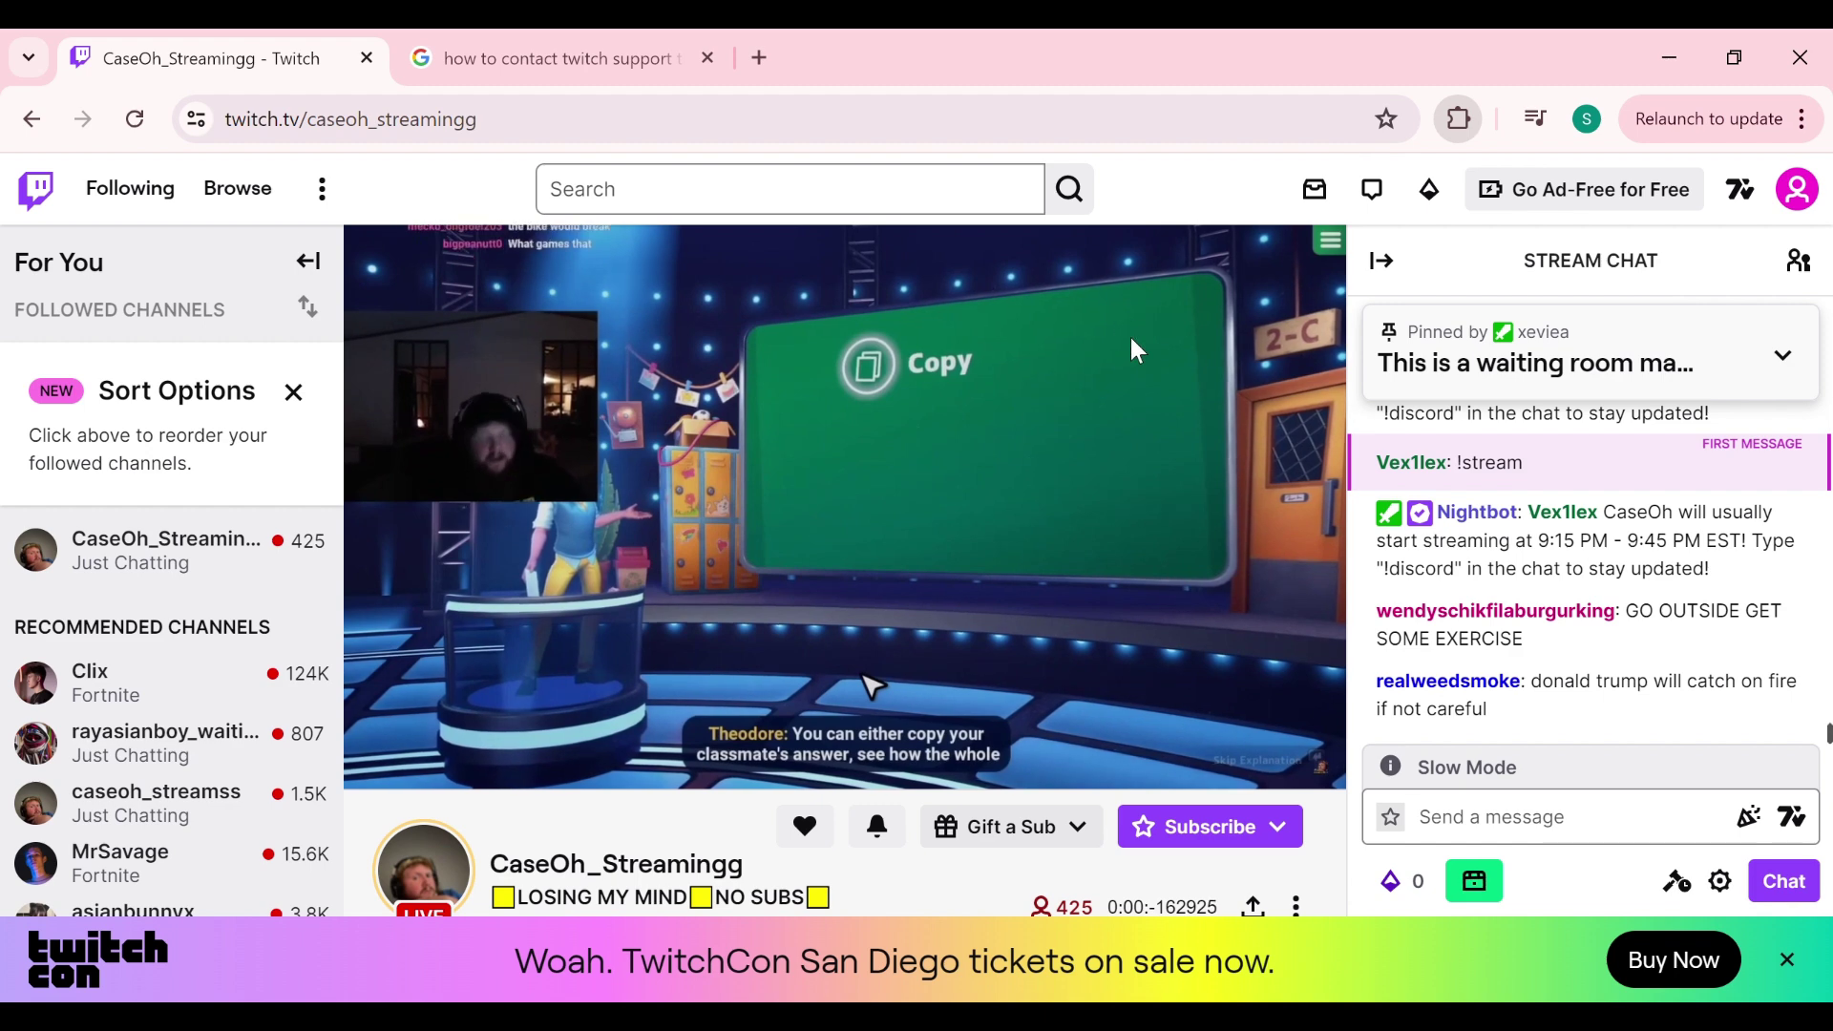
# Remove the 7TV extension from Chrome's extensions page and open a new tab.
pyautogui.click(1137, 439)
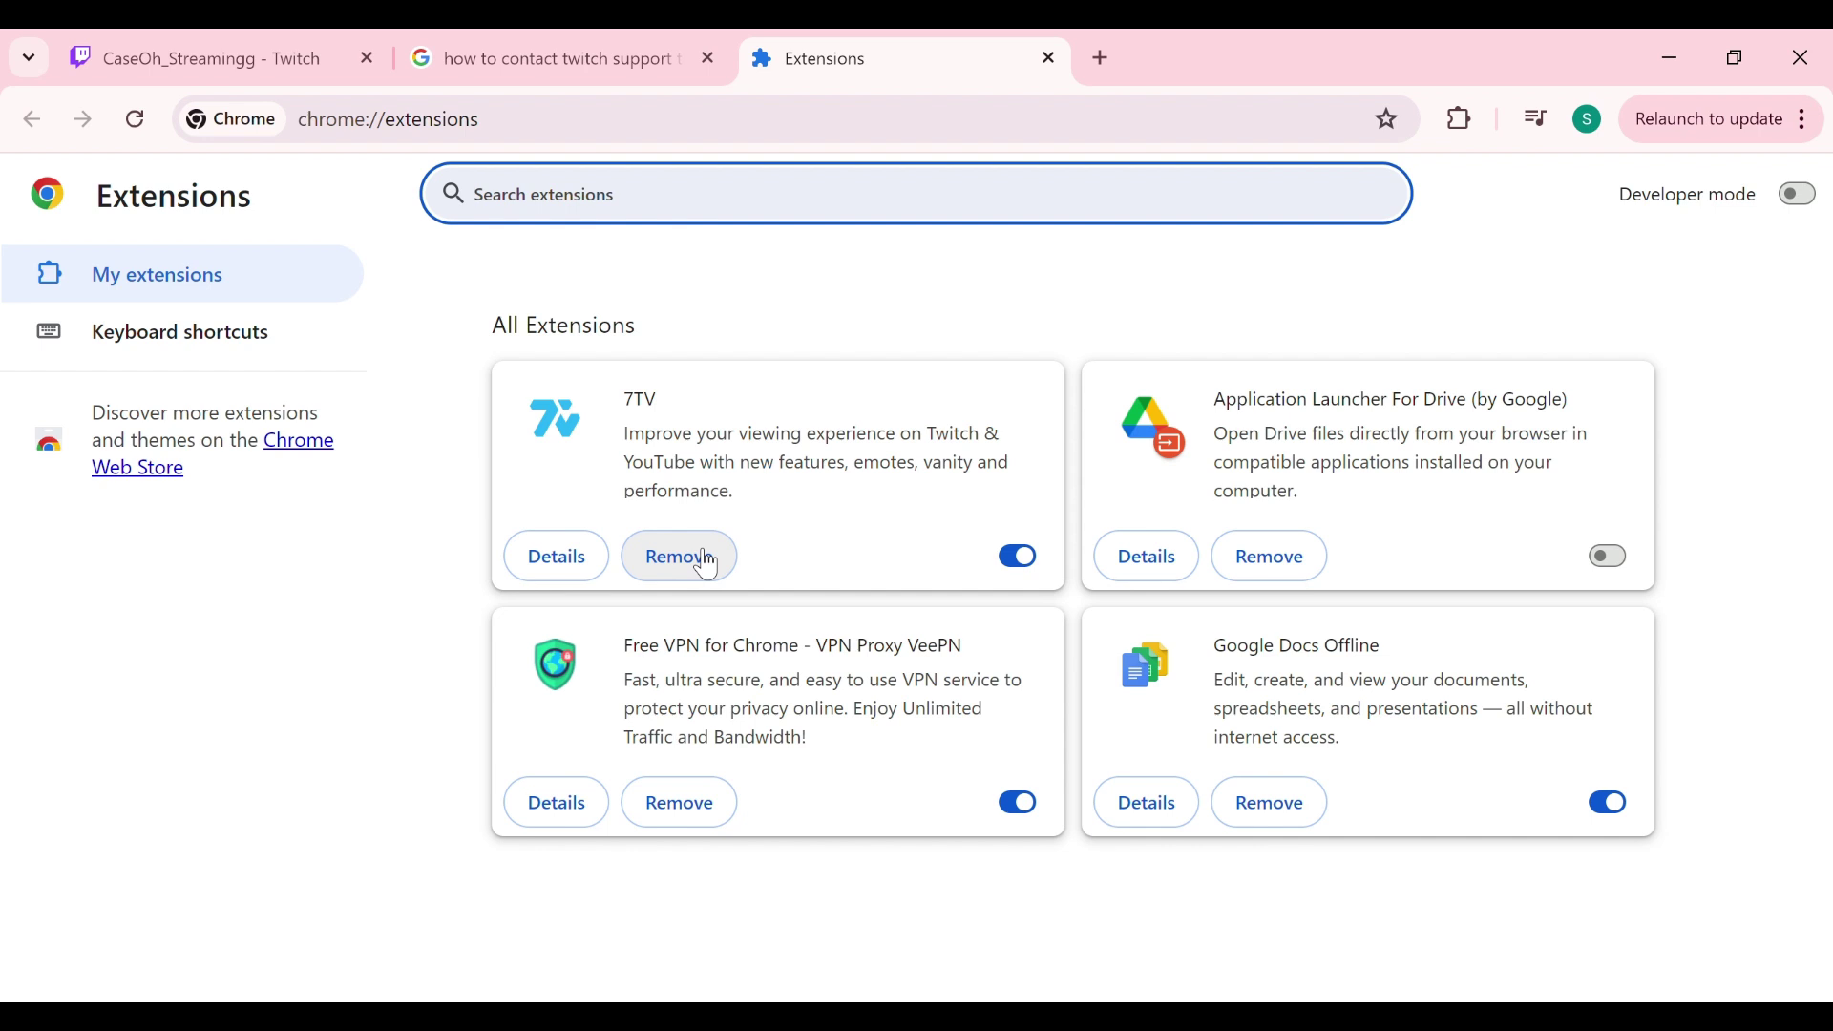
pyautogui.click(707, 564)
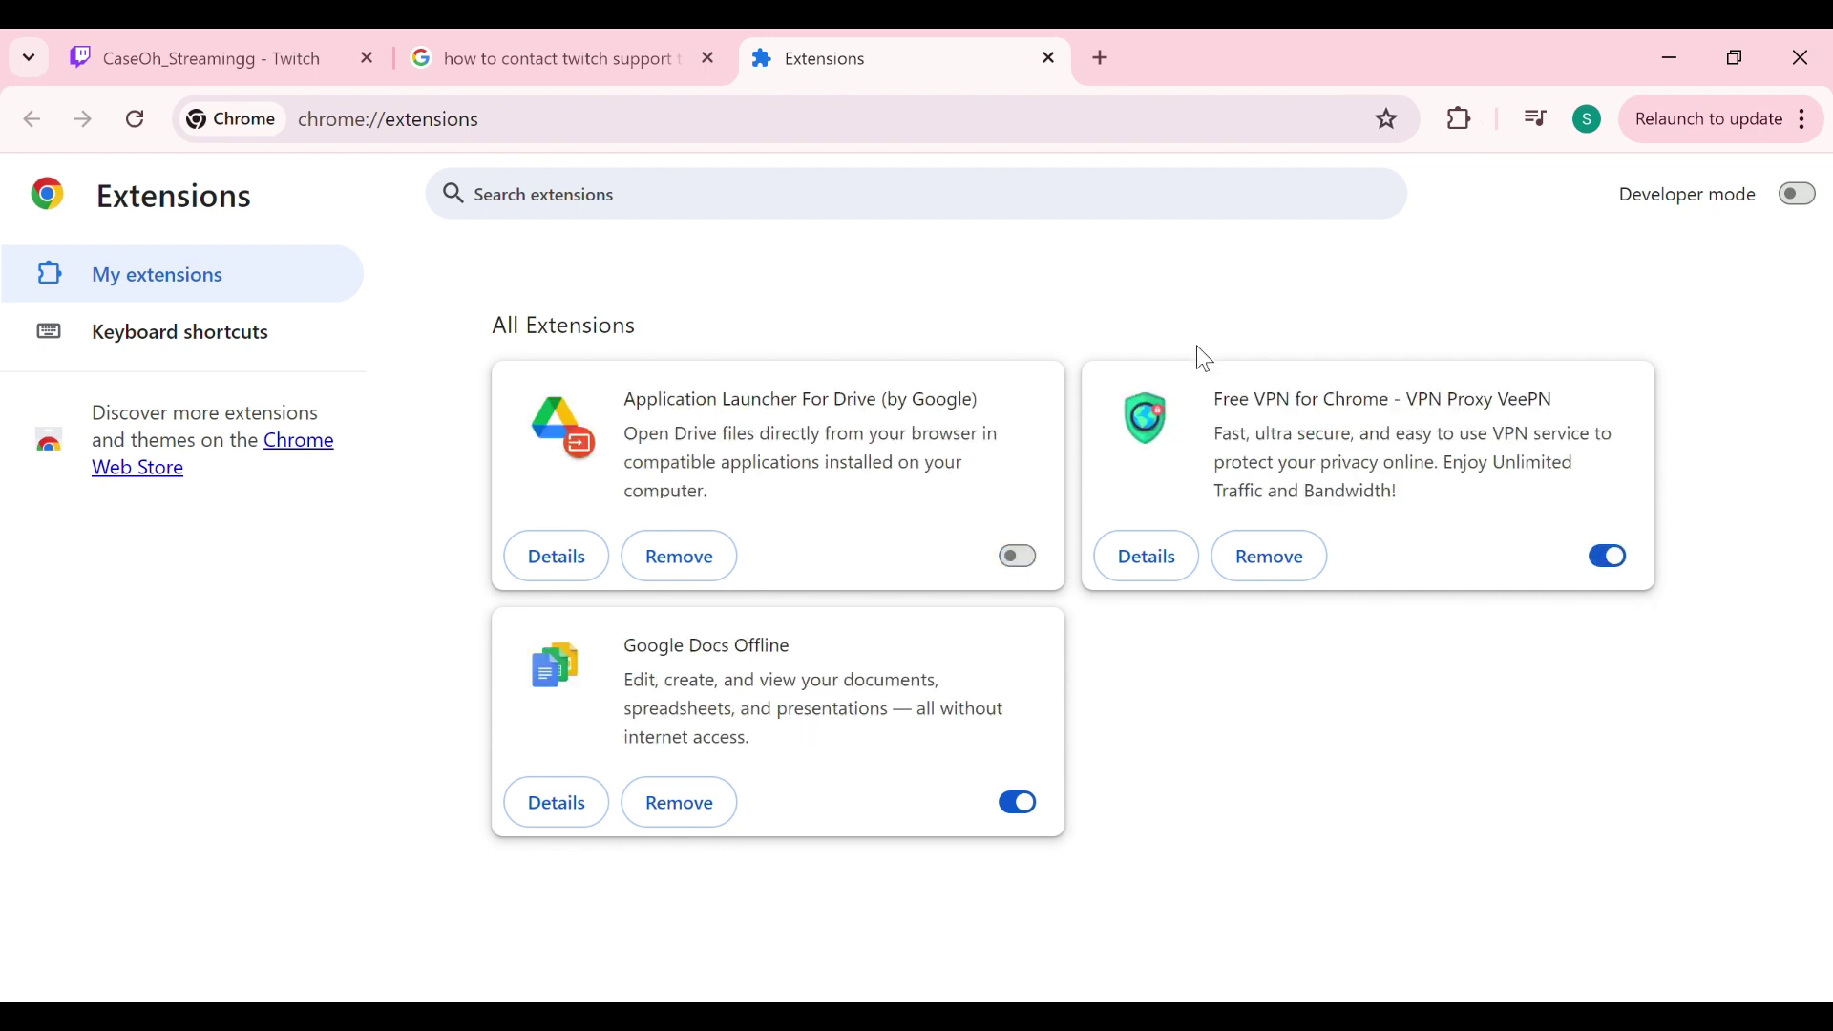
pyautogui.click(1103, 57)
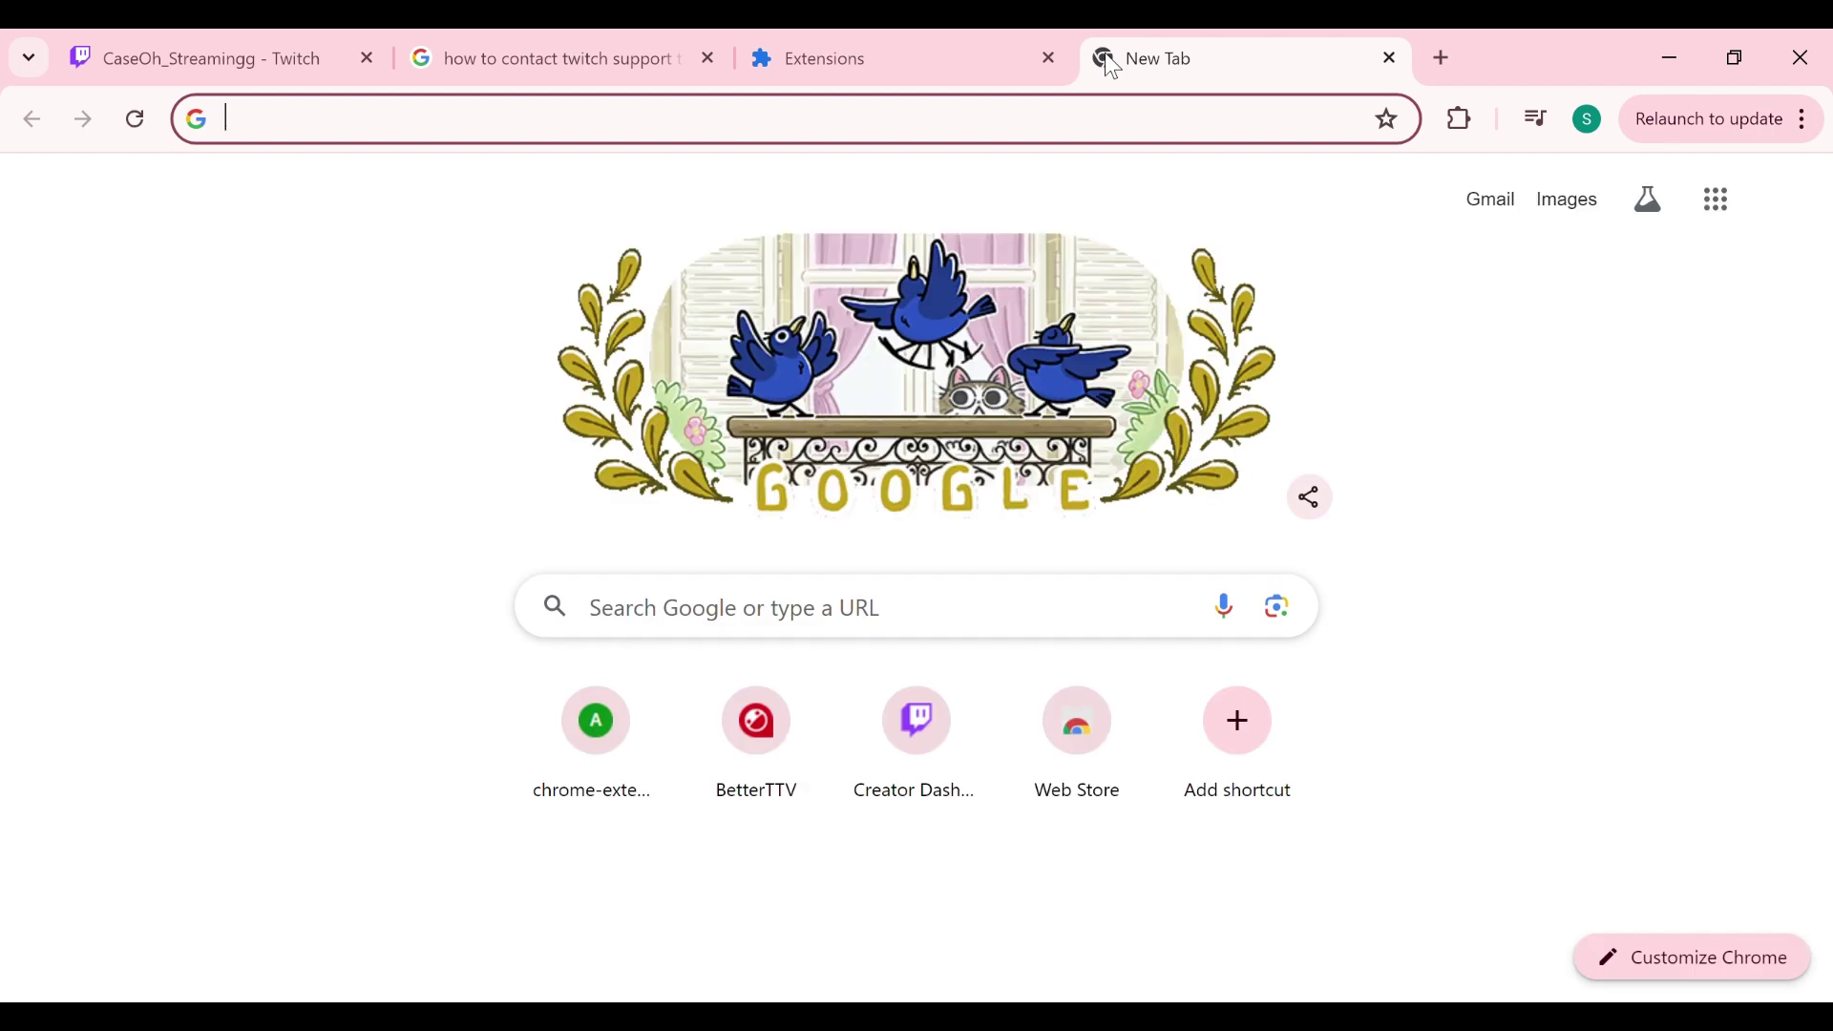
# Reinstall 7TV from its Chrome Web Store page, then close the welcome tour and store tabs.
pyautogui.write('7')
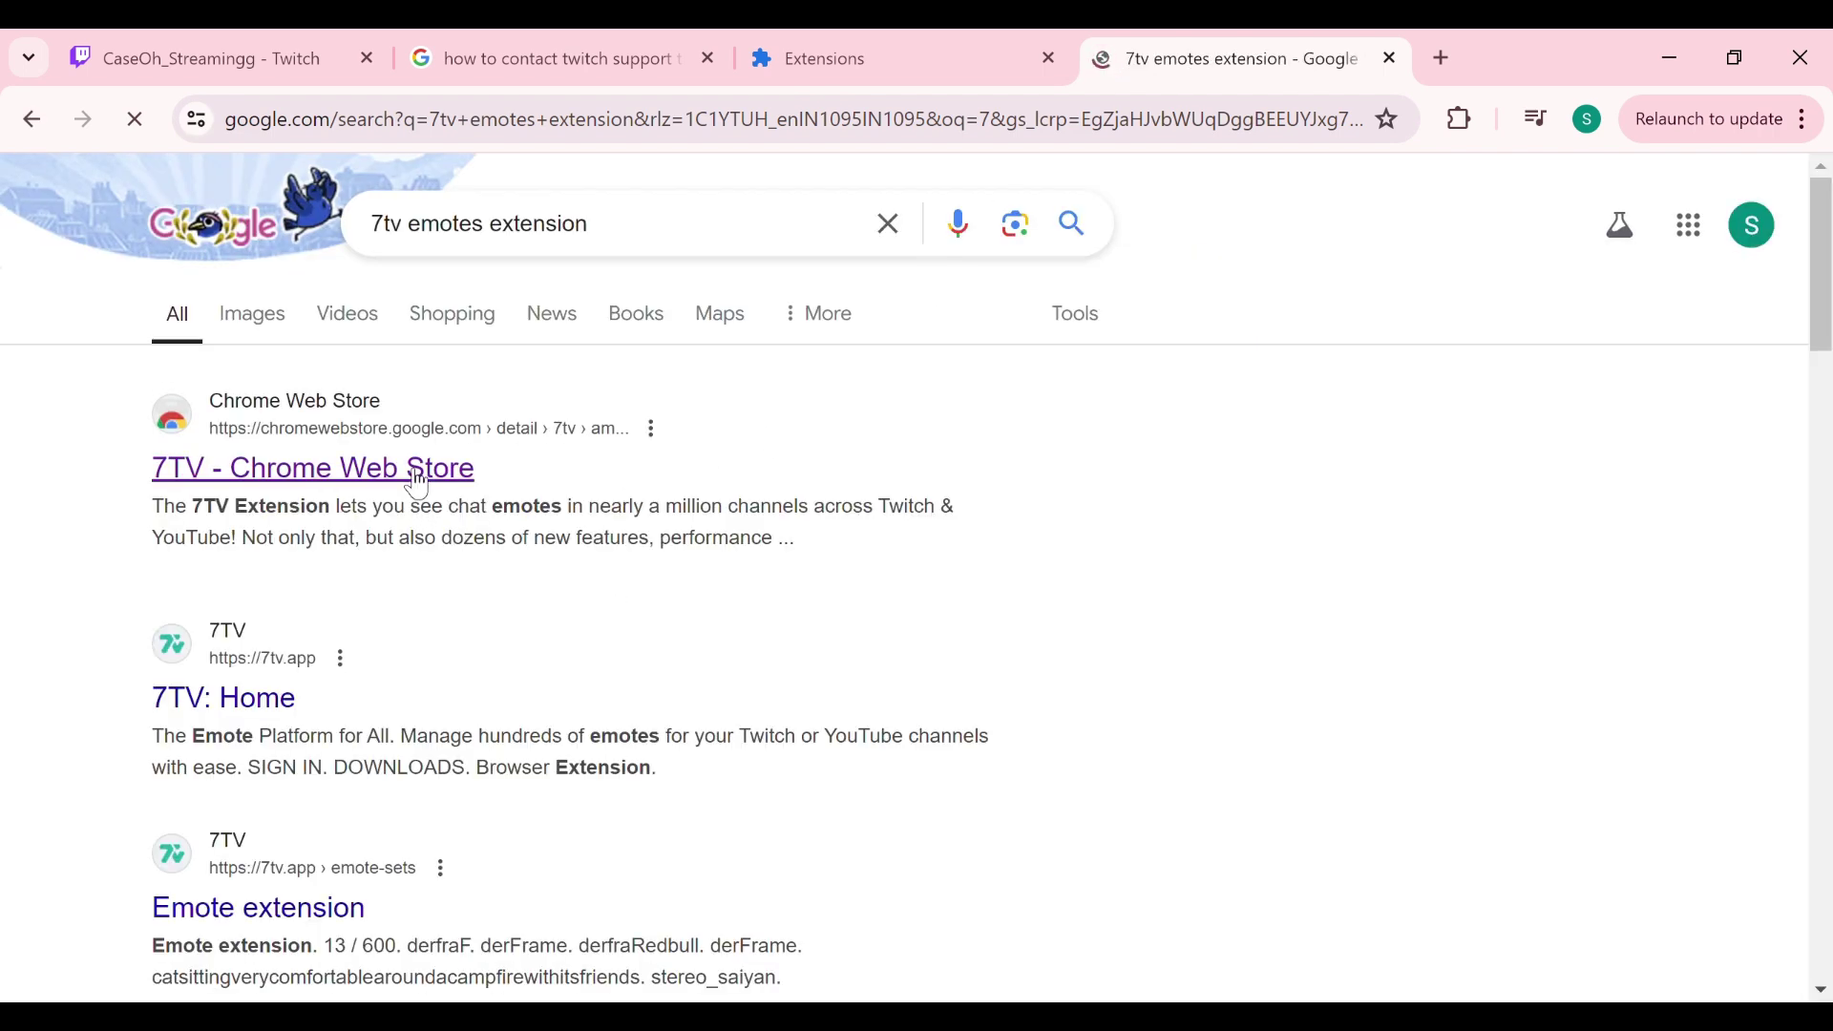
pyautogui.click(414, 474)
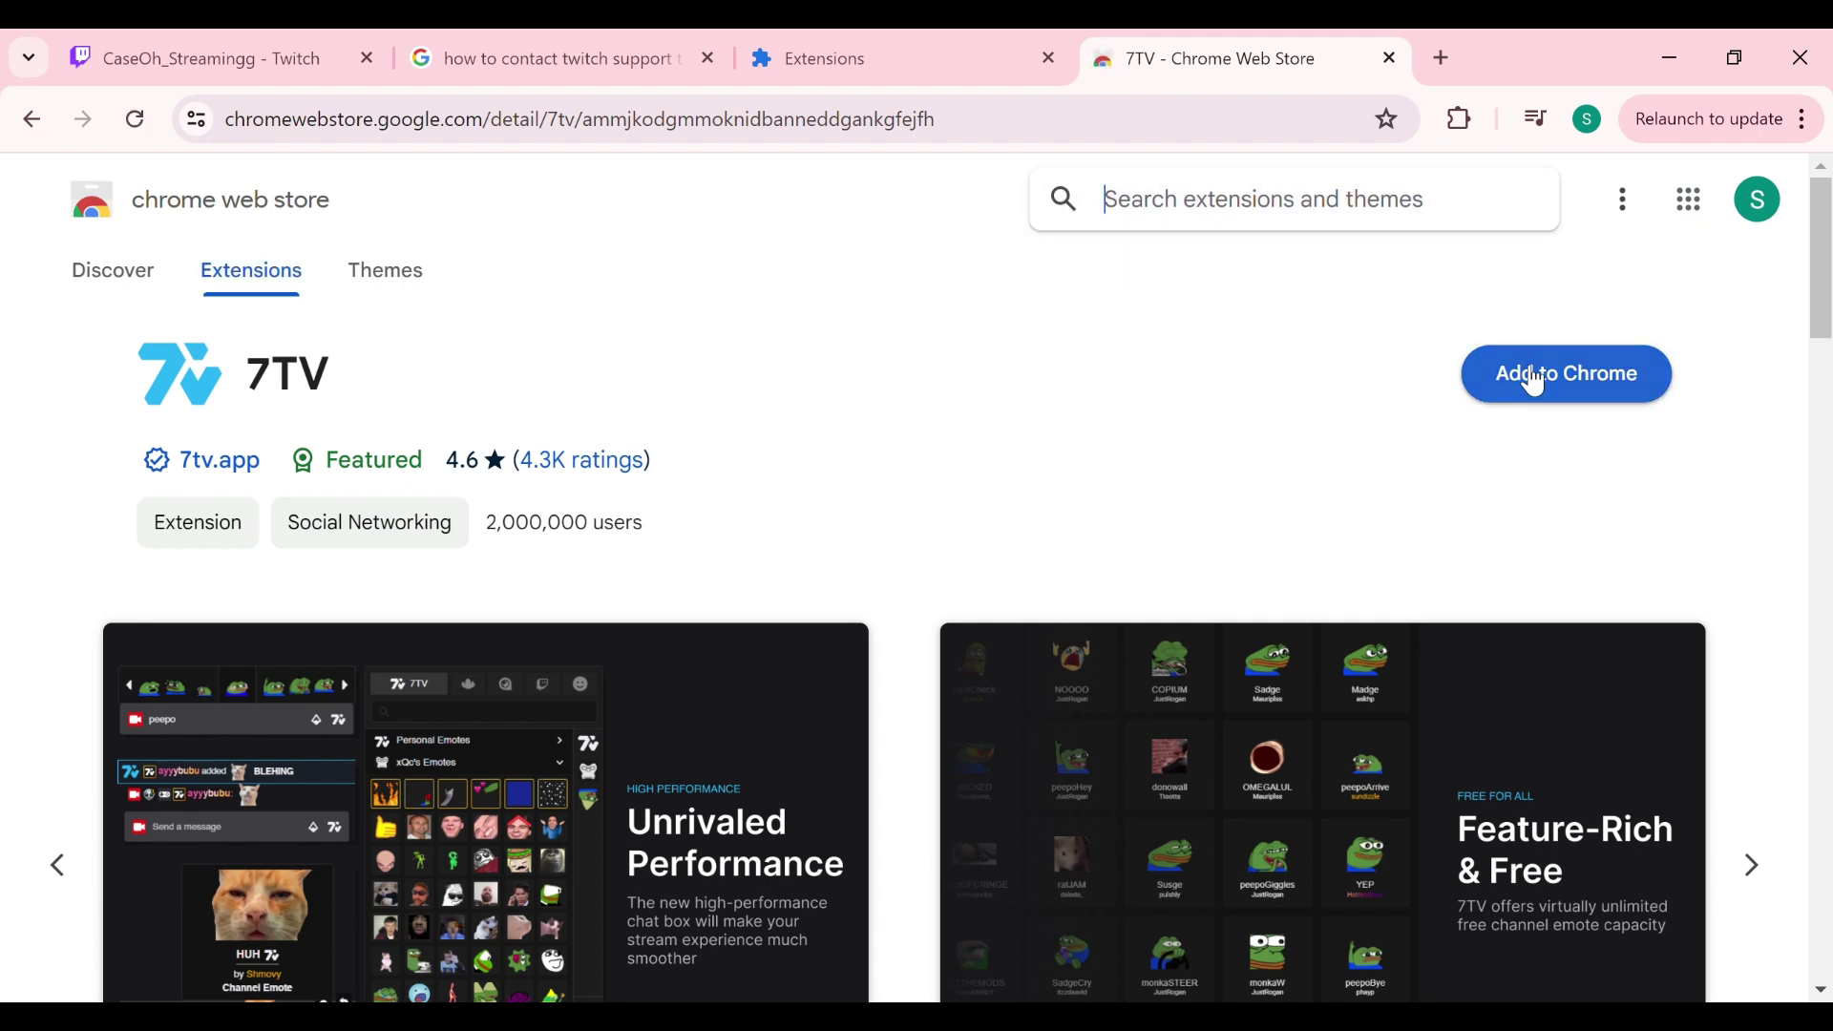
pyautogui.click(1536, 383)
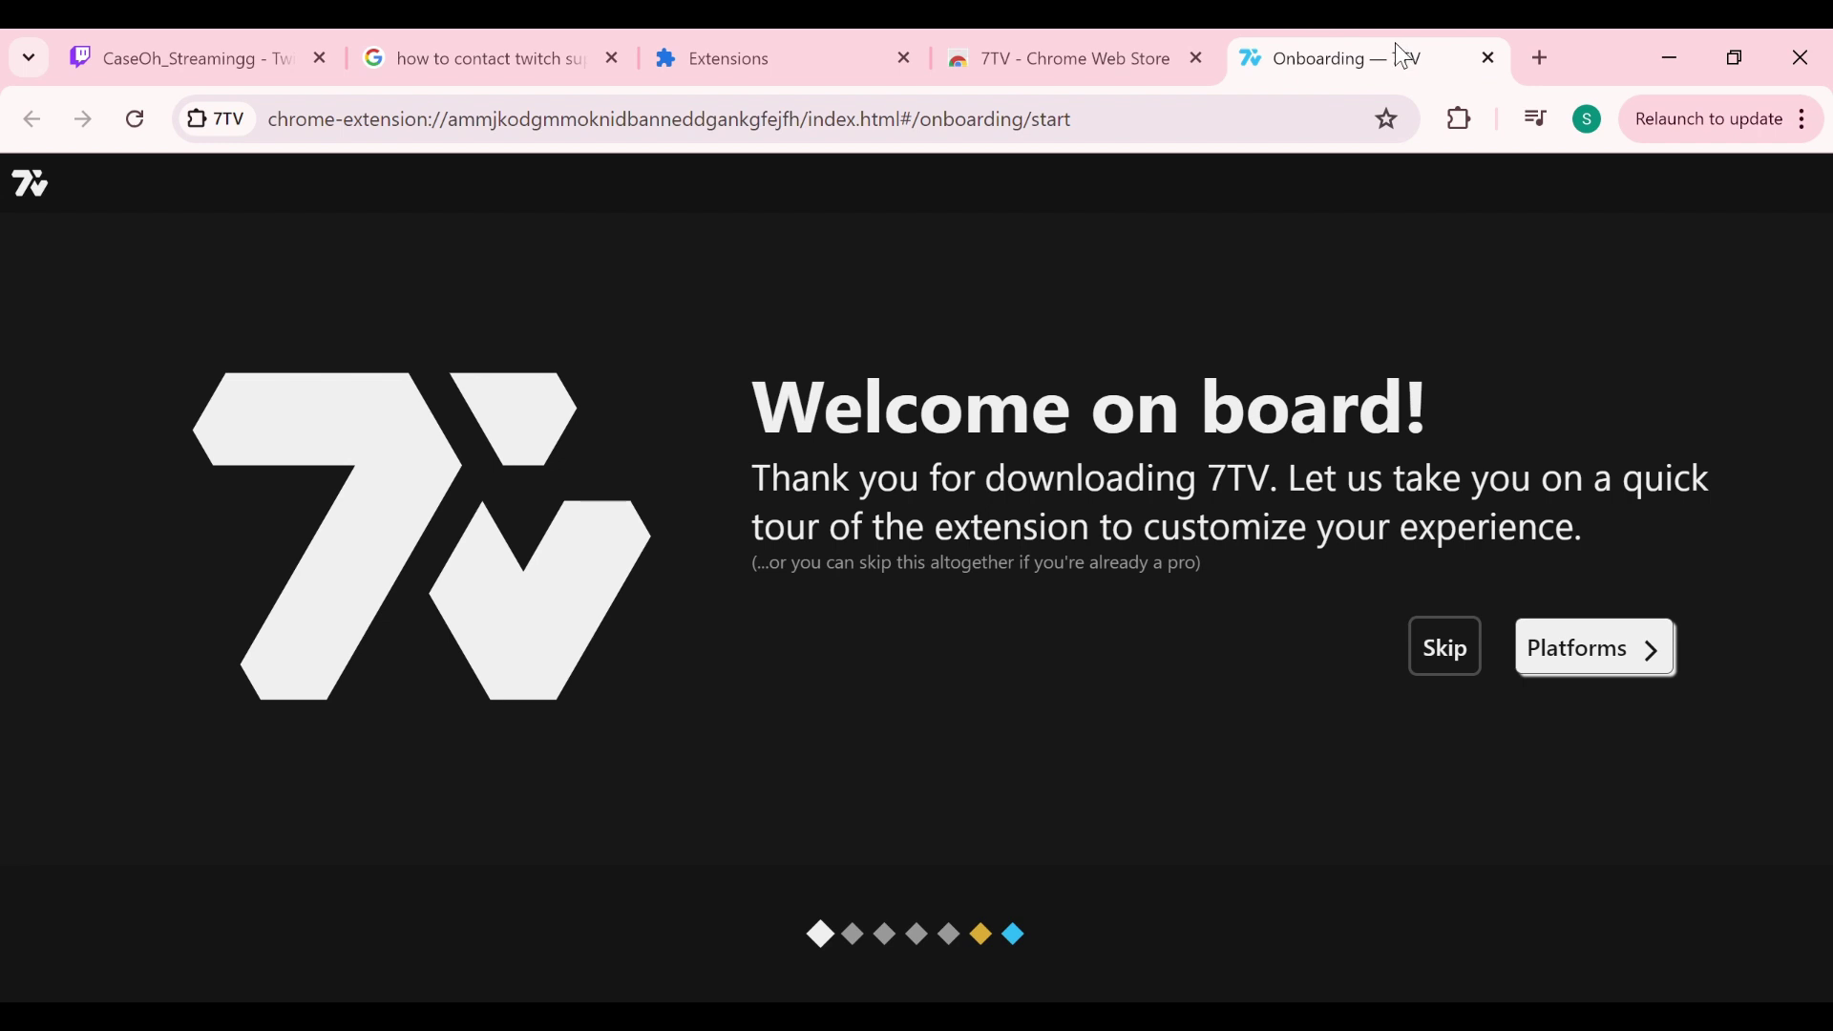
pyautogui.click(1489, 58)
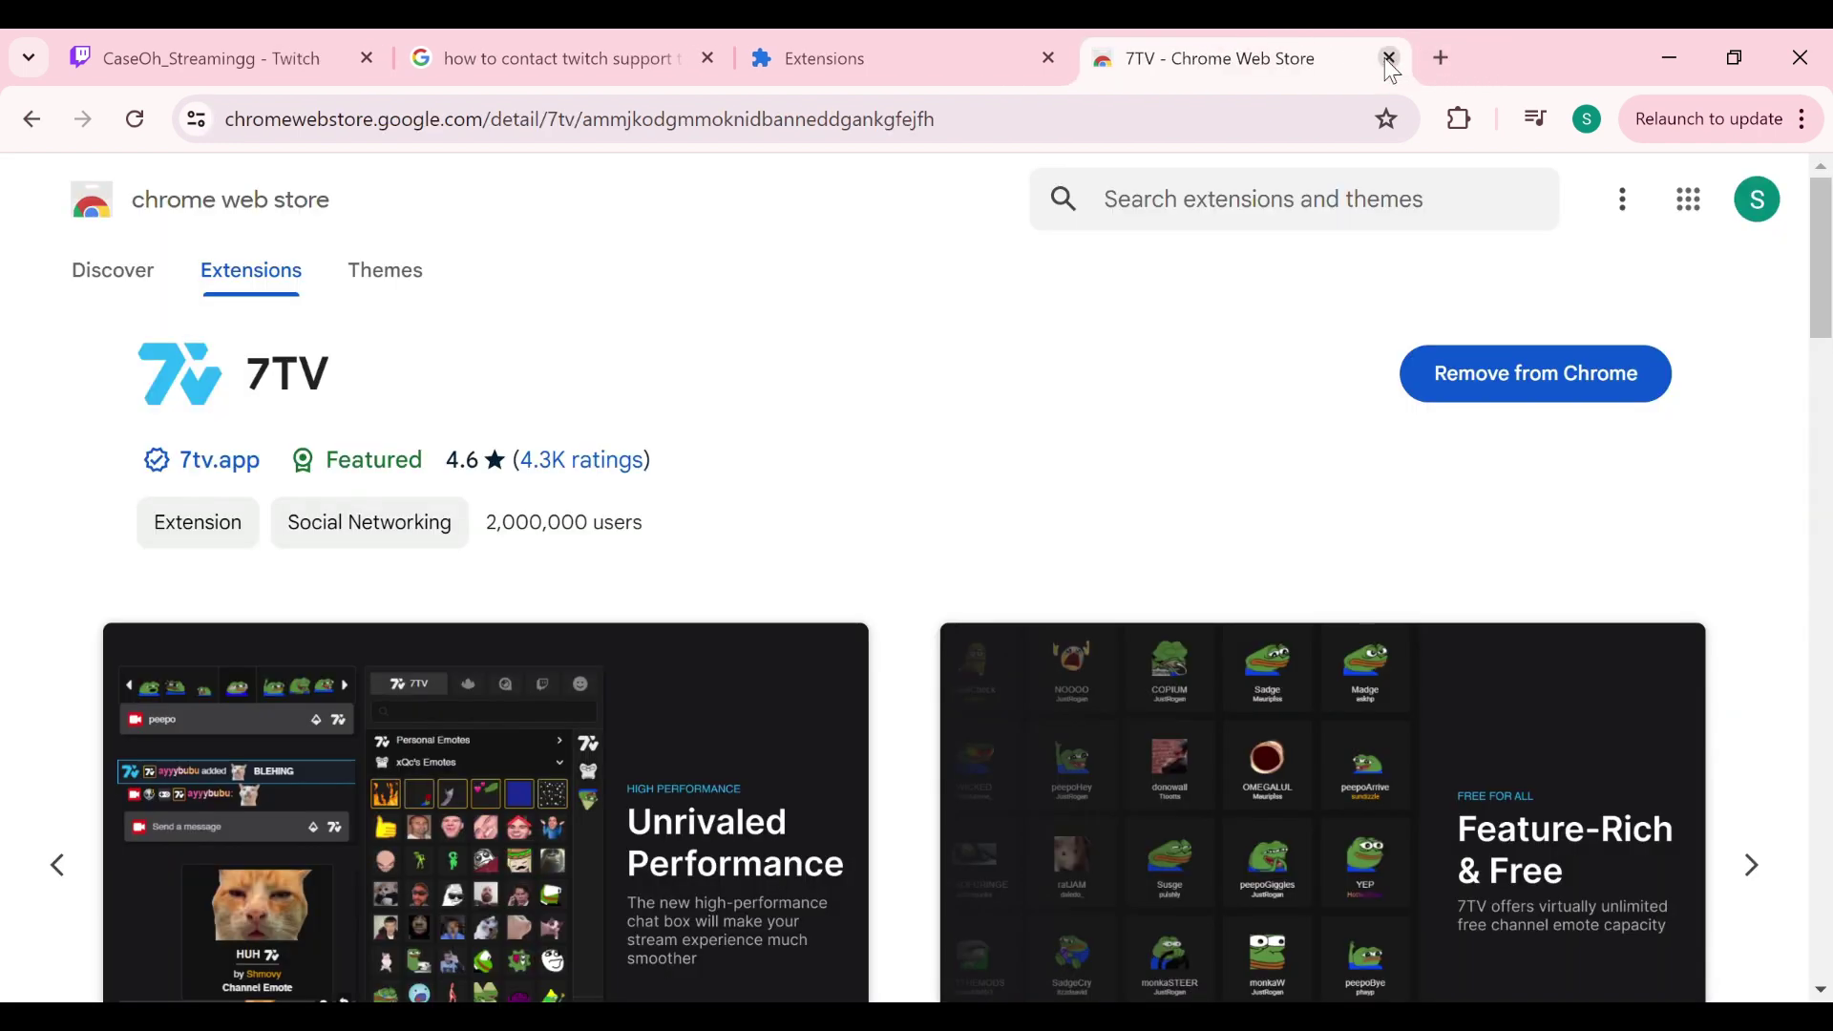
pyautogui.click(1389, 58)
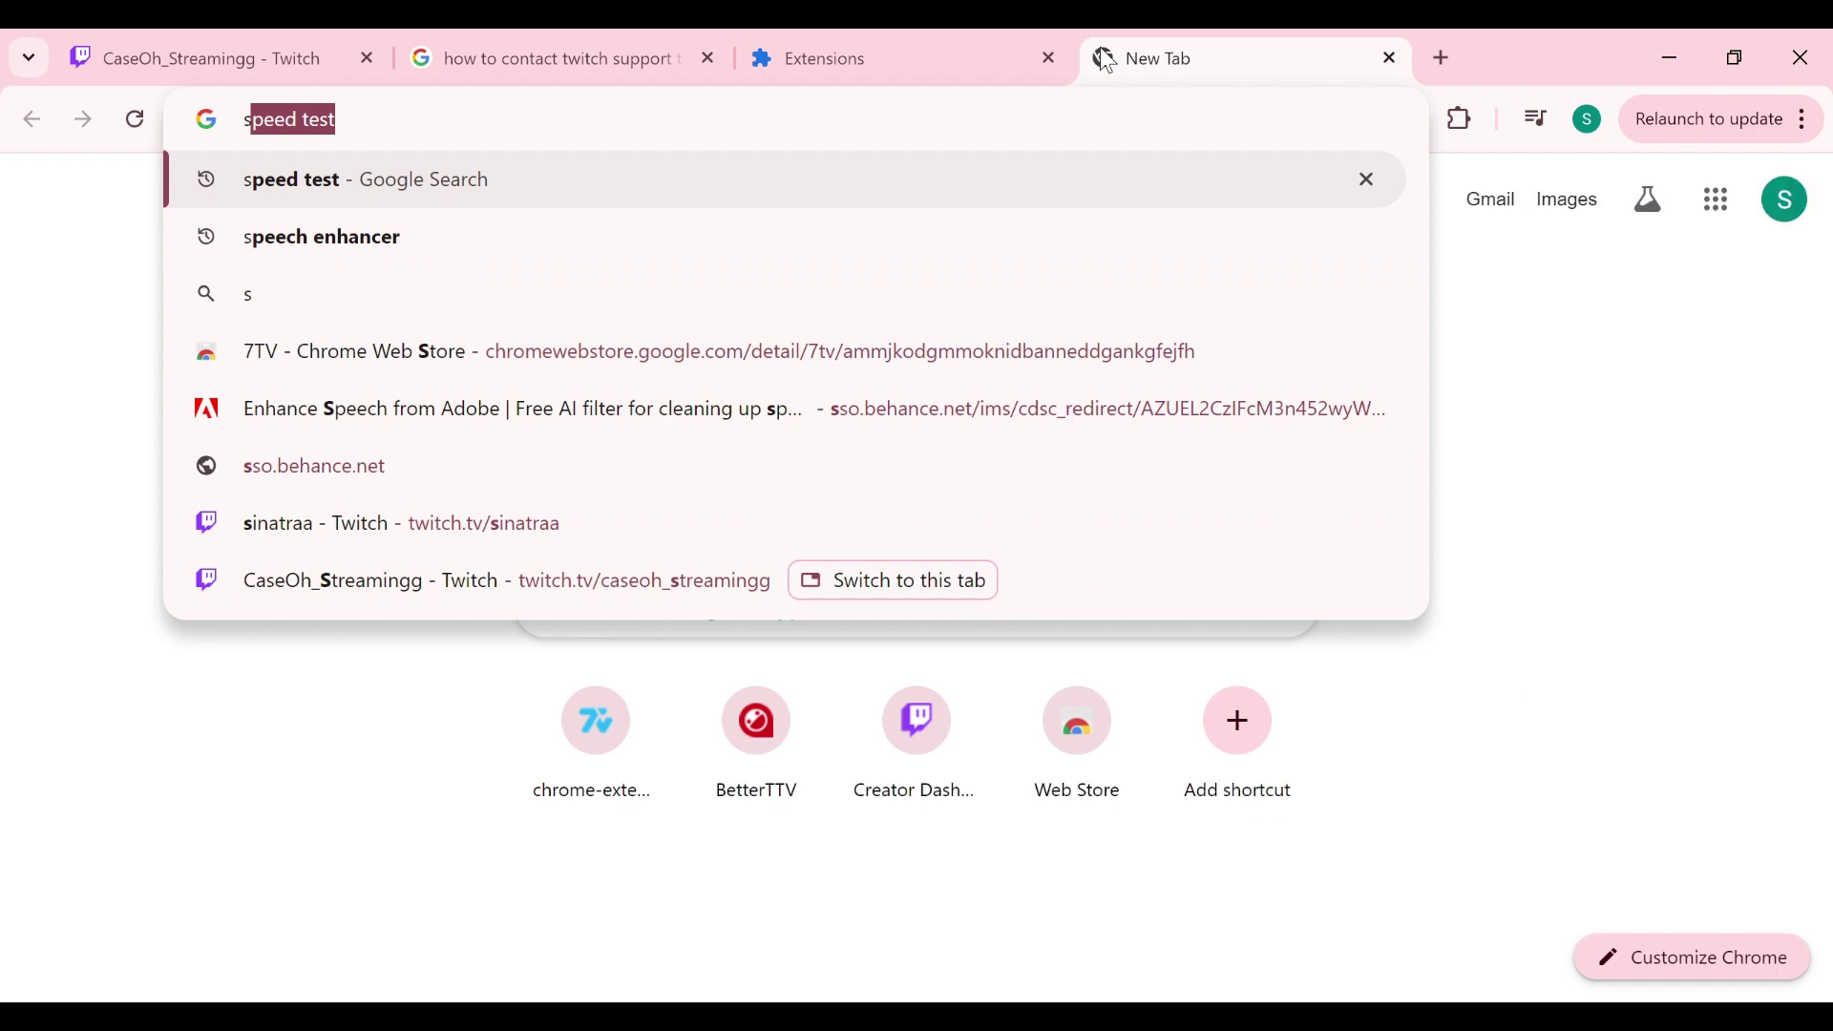
# Search Google for 'speed test', run the speed test, close its results, and open a new tab.
pyautogui.press('Return')
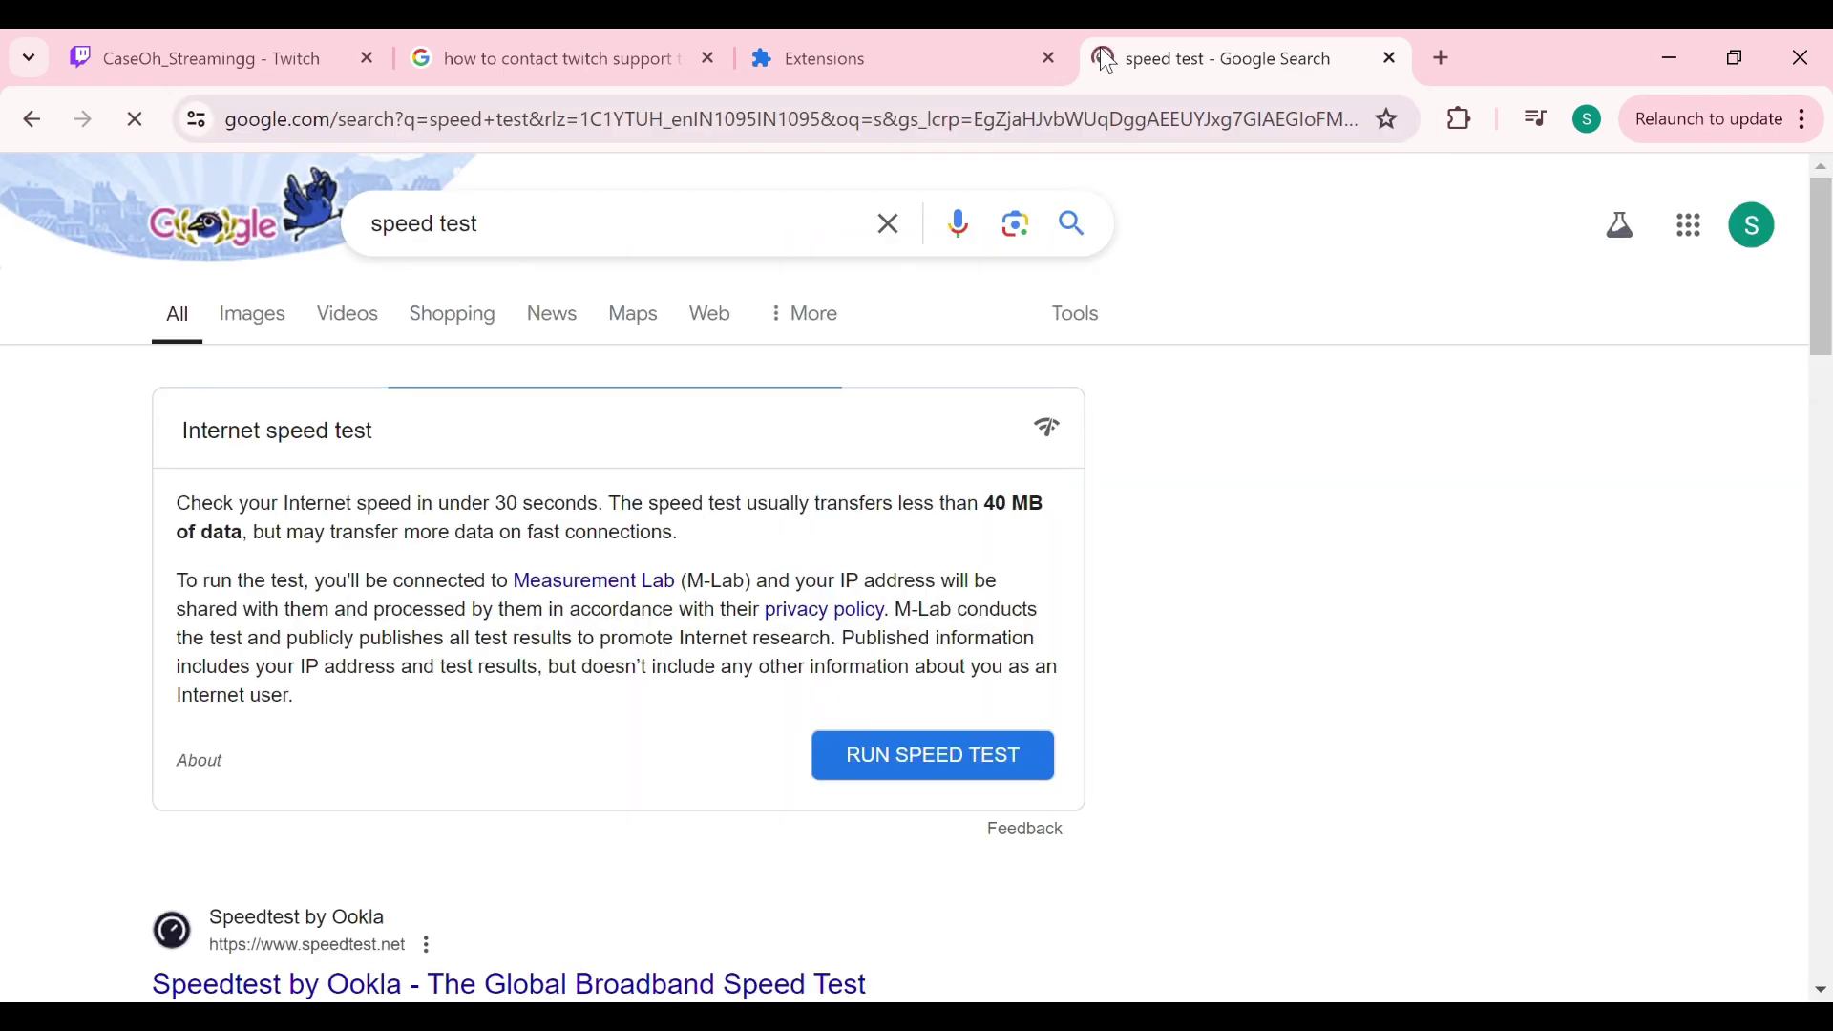
pyautogui.click(953, 761)
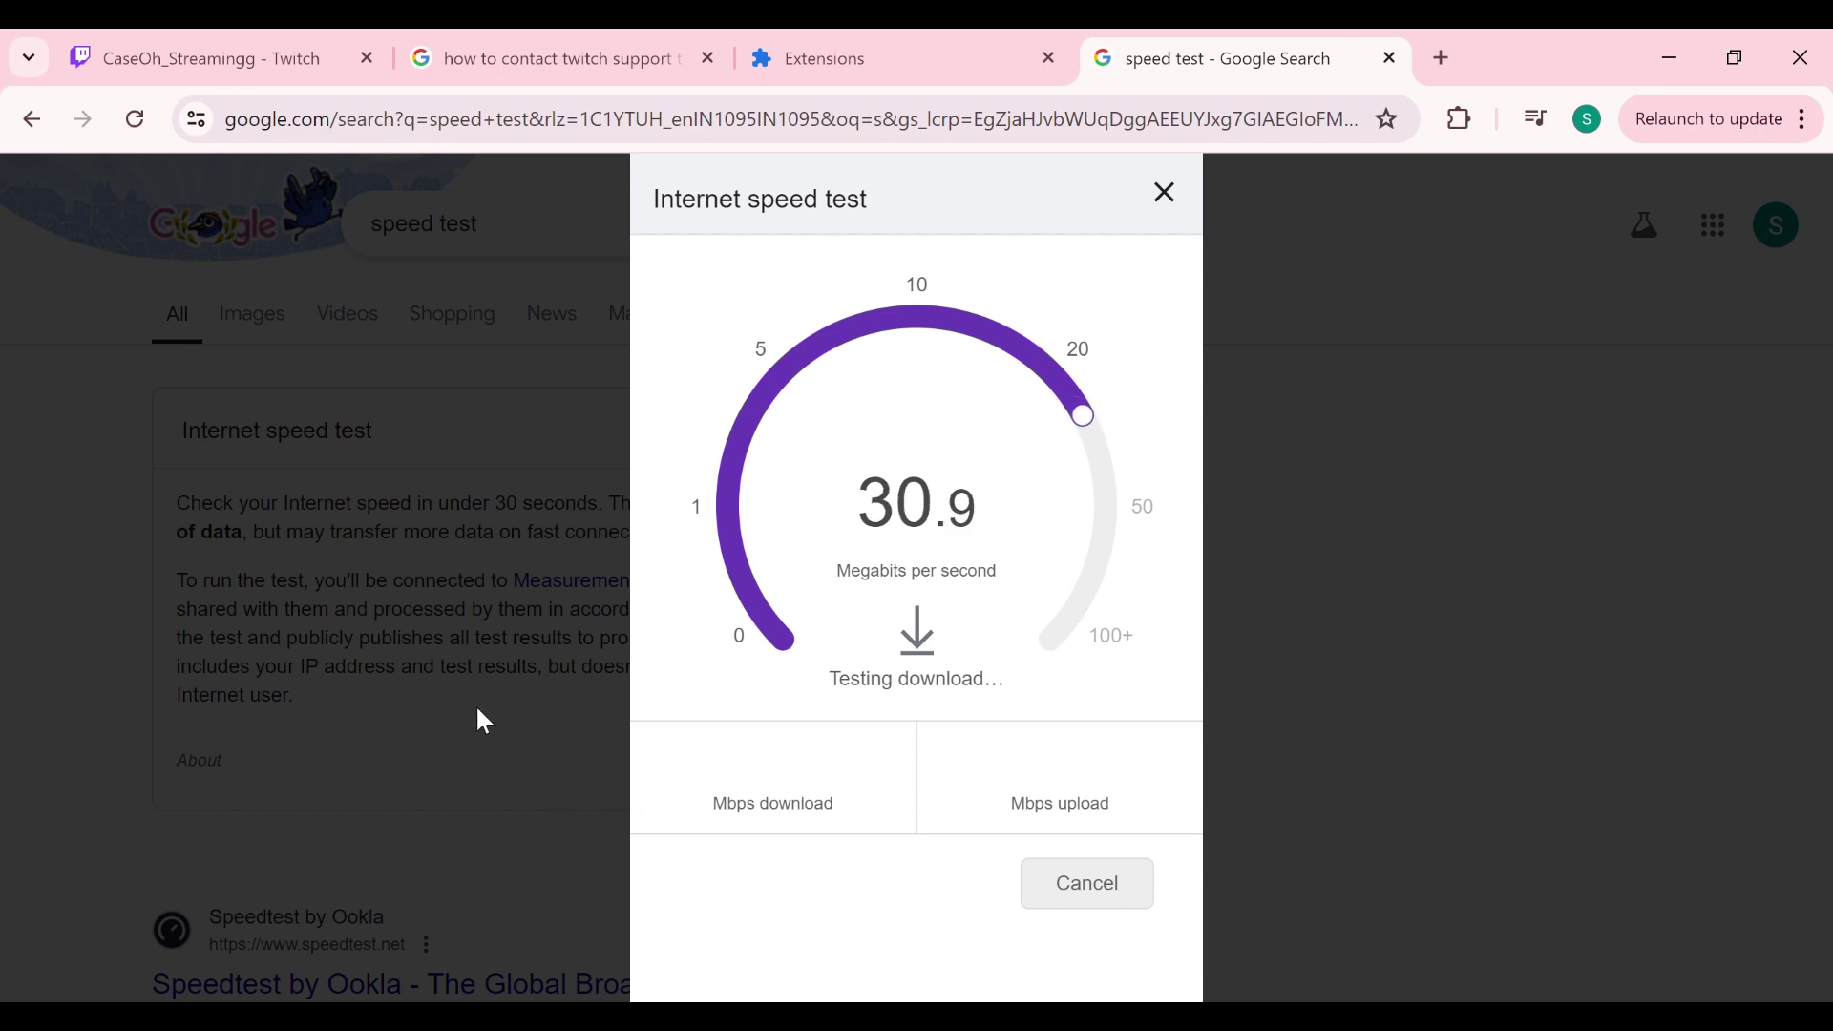
pyautogui.click(1165, 193)
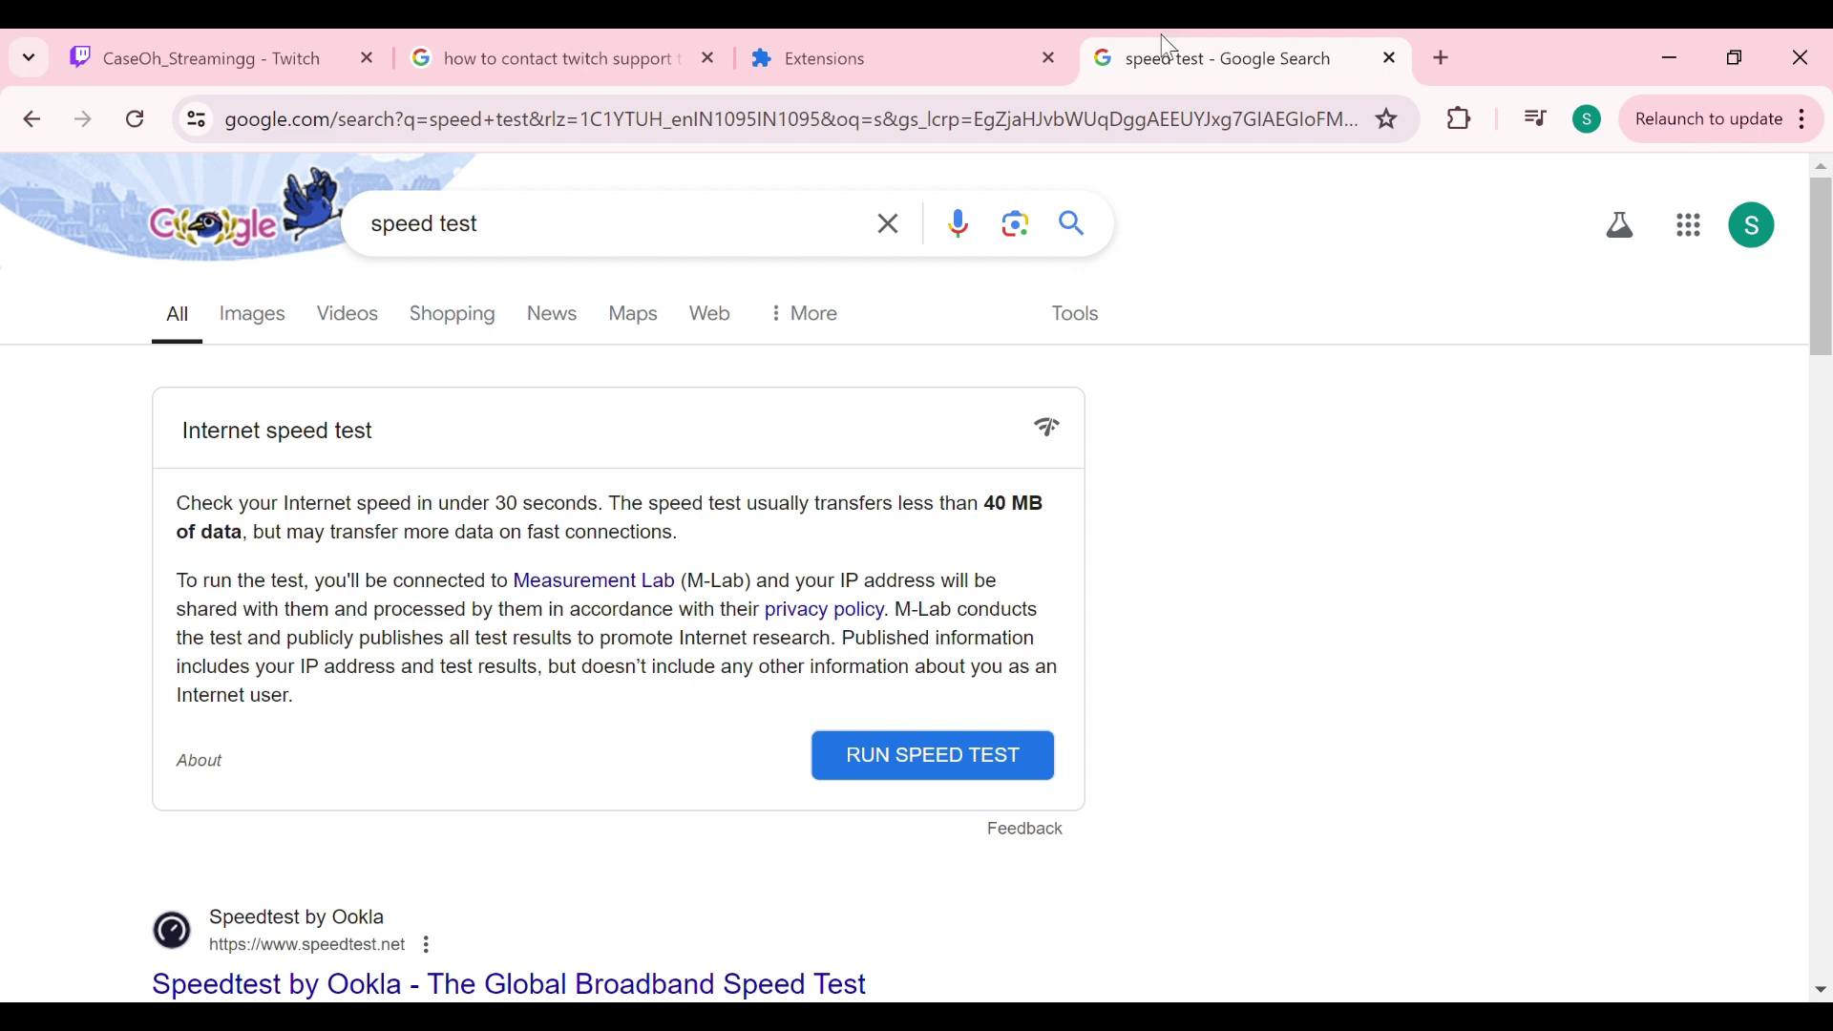
pyautogui.click(1449, 58)
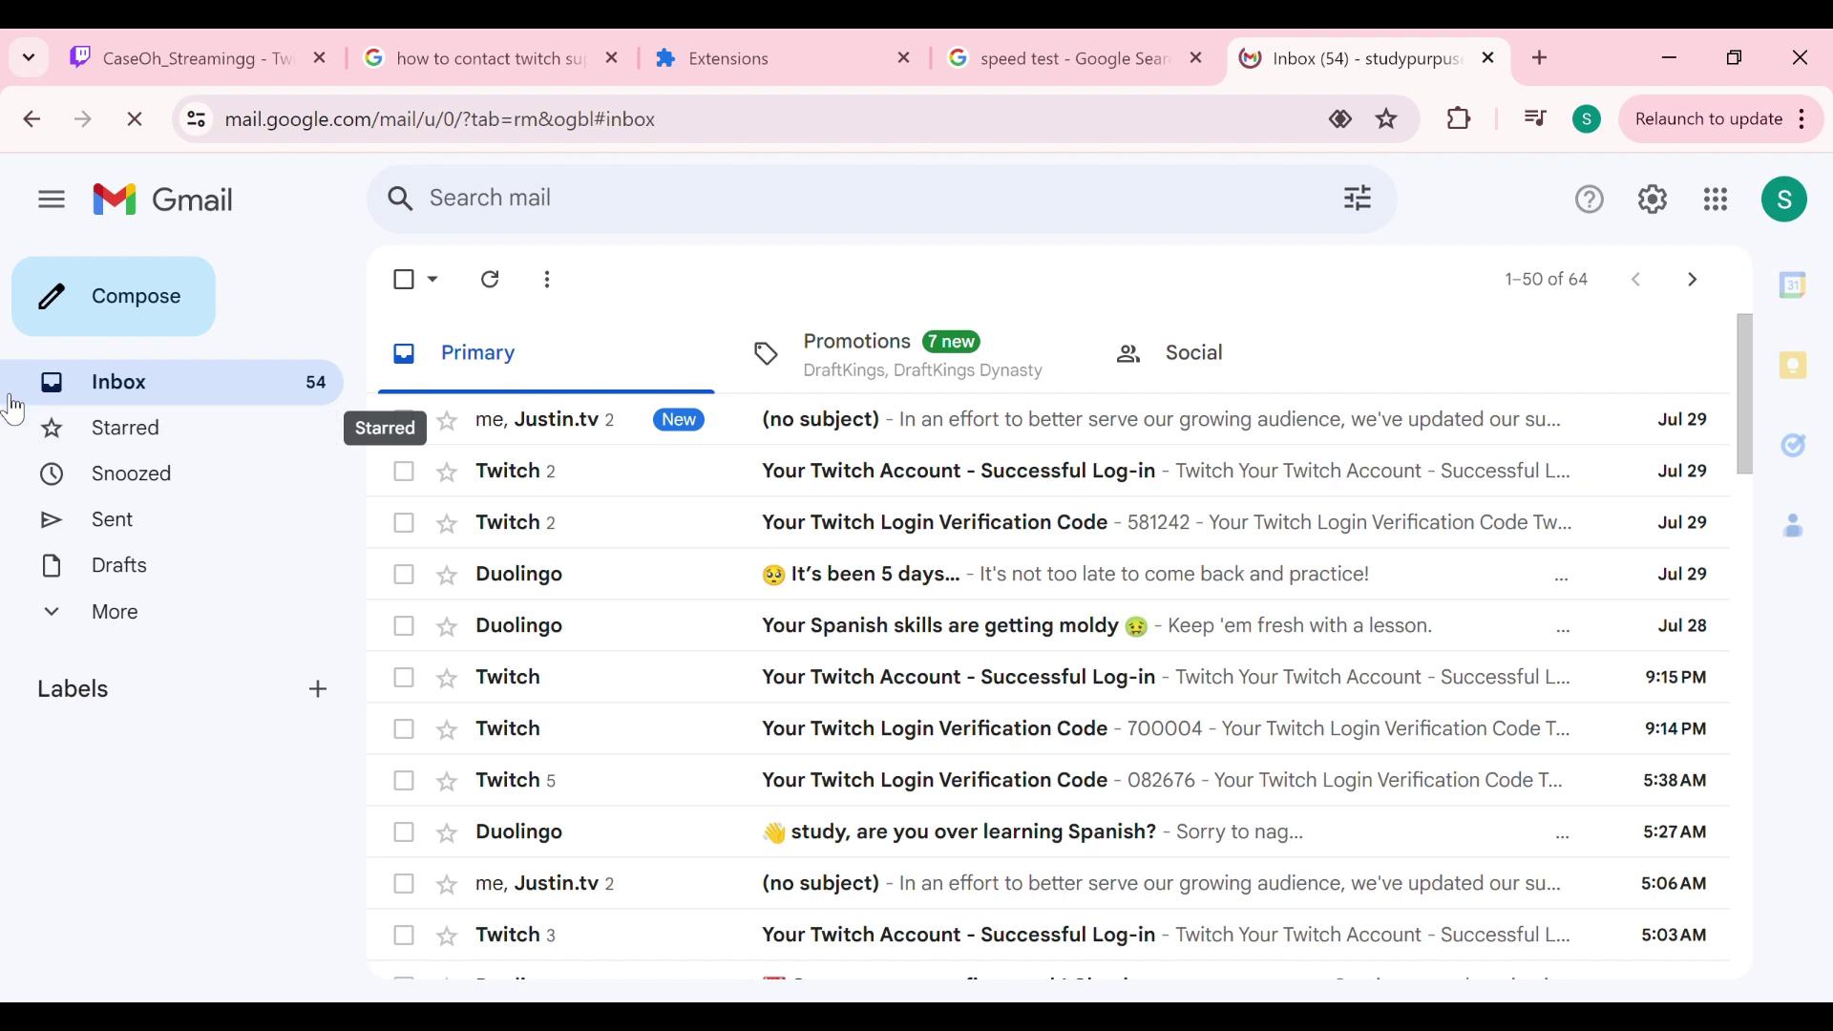
# Compose and send a Gmail message to the Twitch help address, confirming it has no subject or body.
pyautogui.click(103, 324)
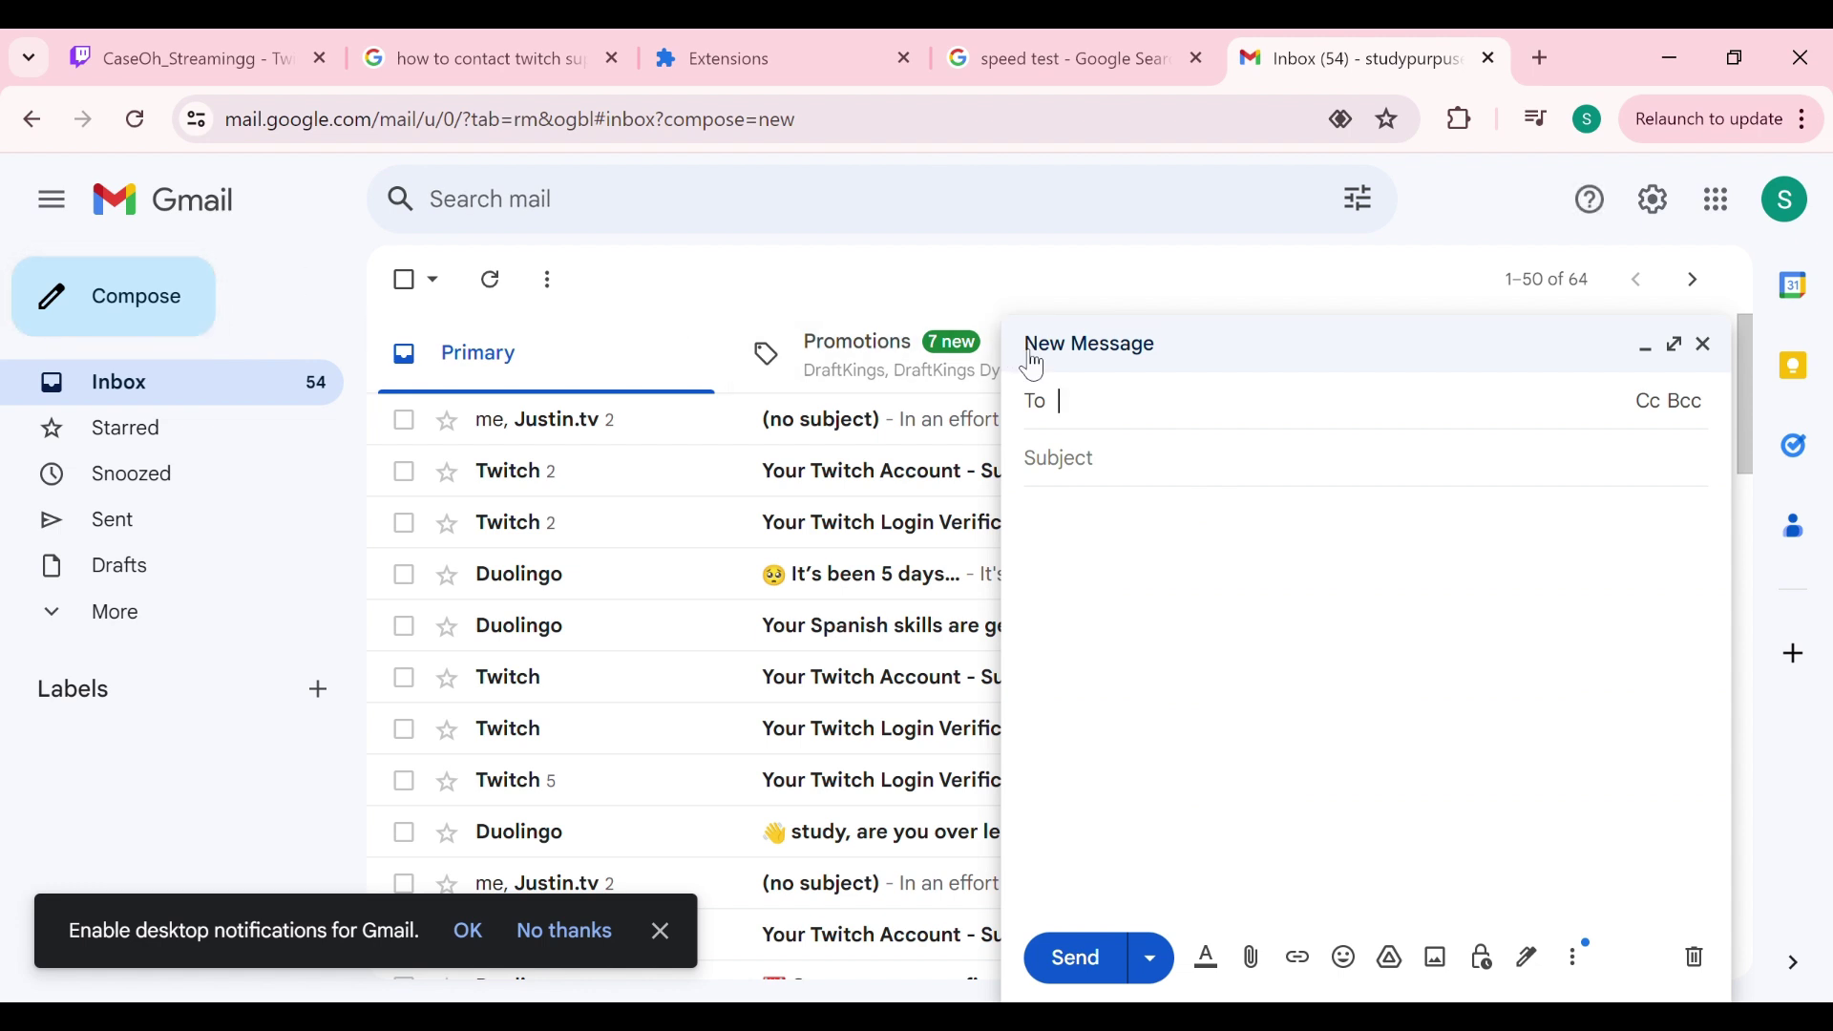
pyautogui.write('he')
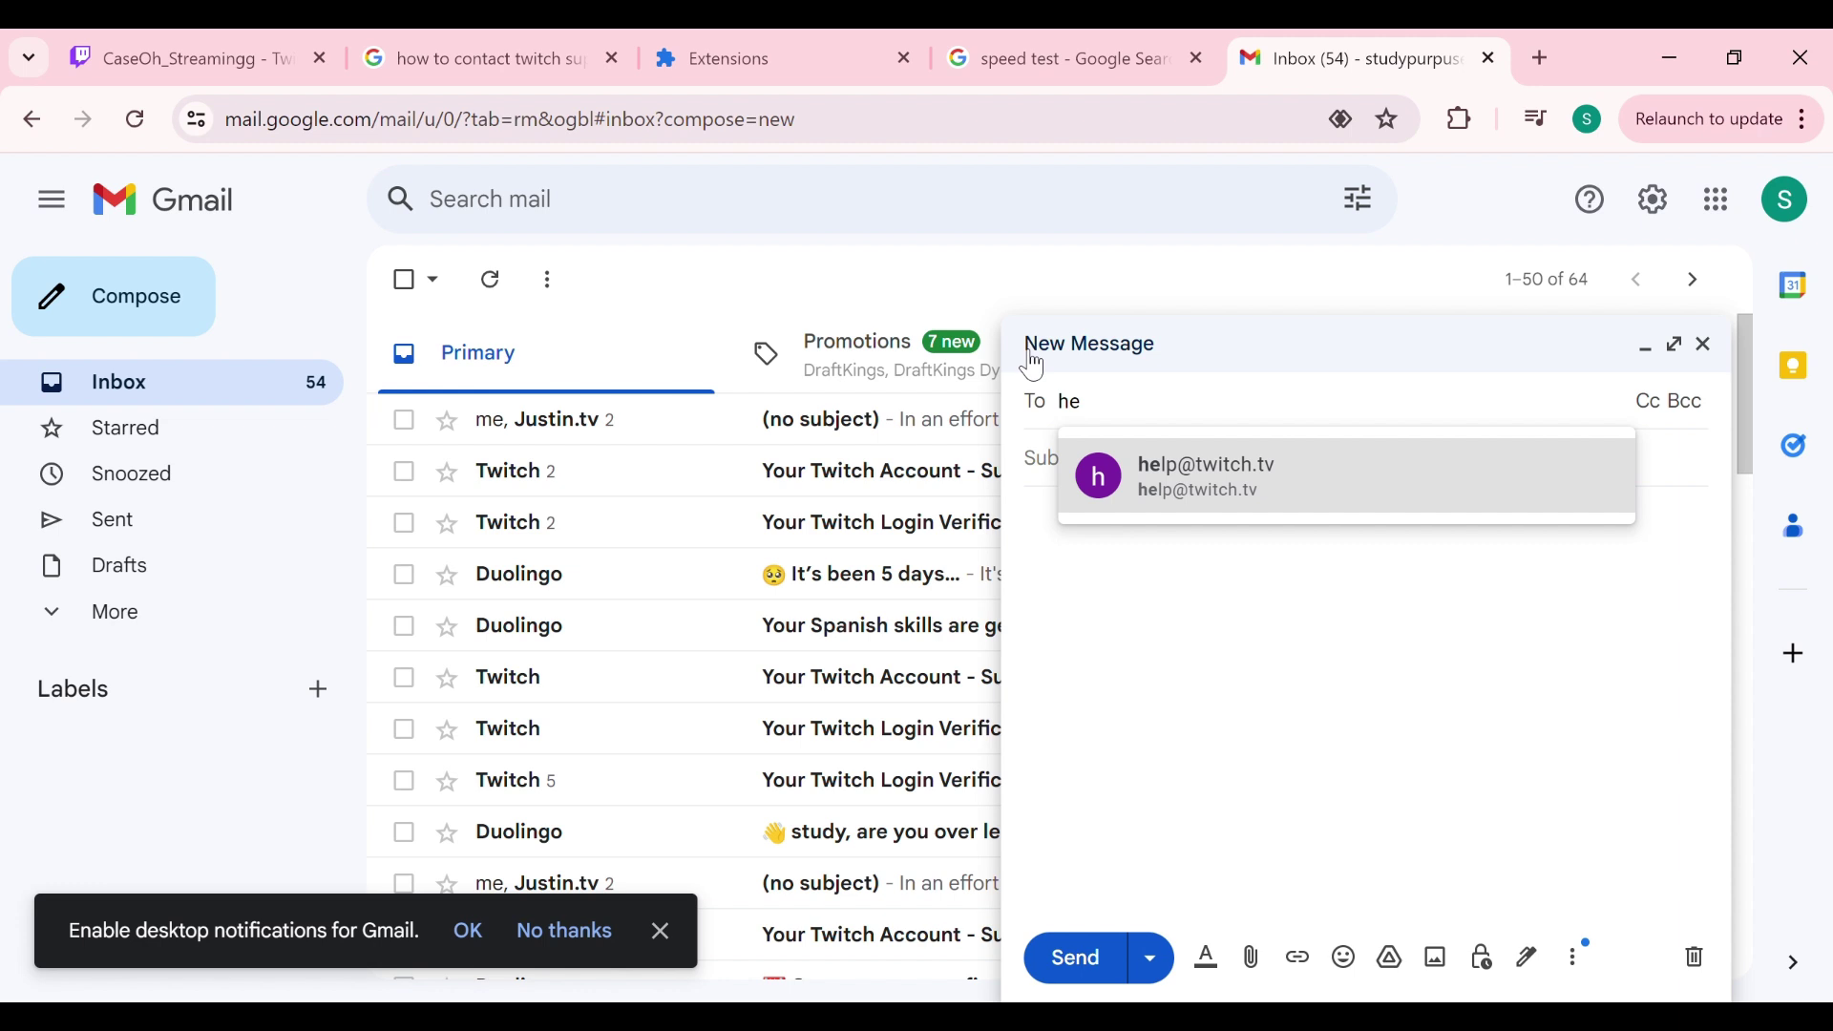
pyautogui.click(1262, 482)
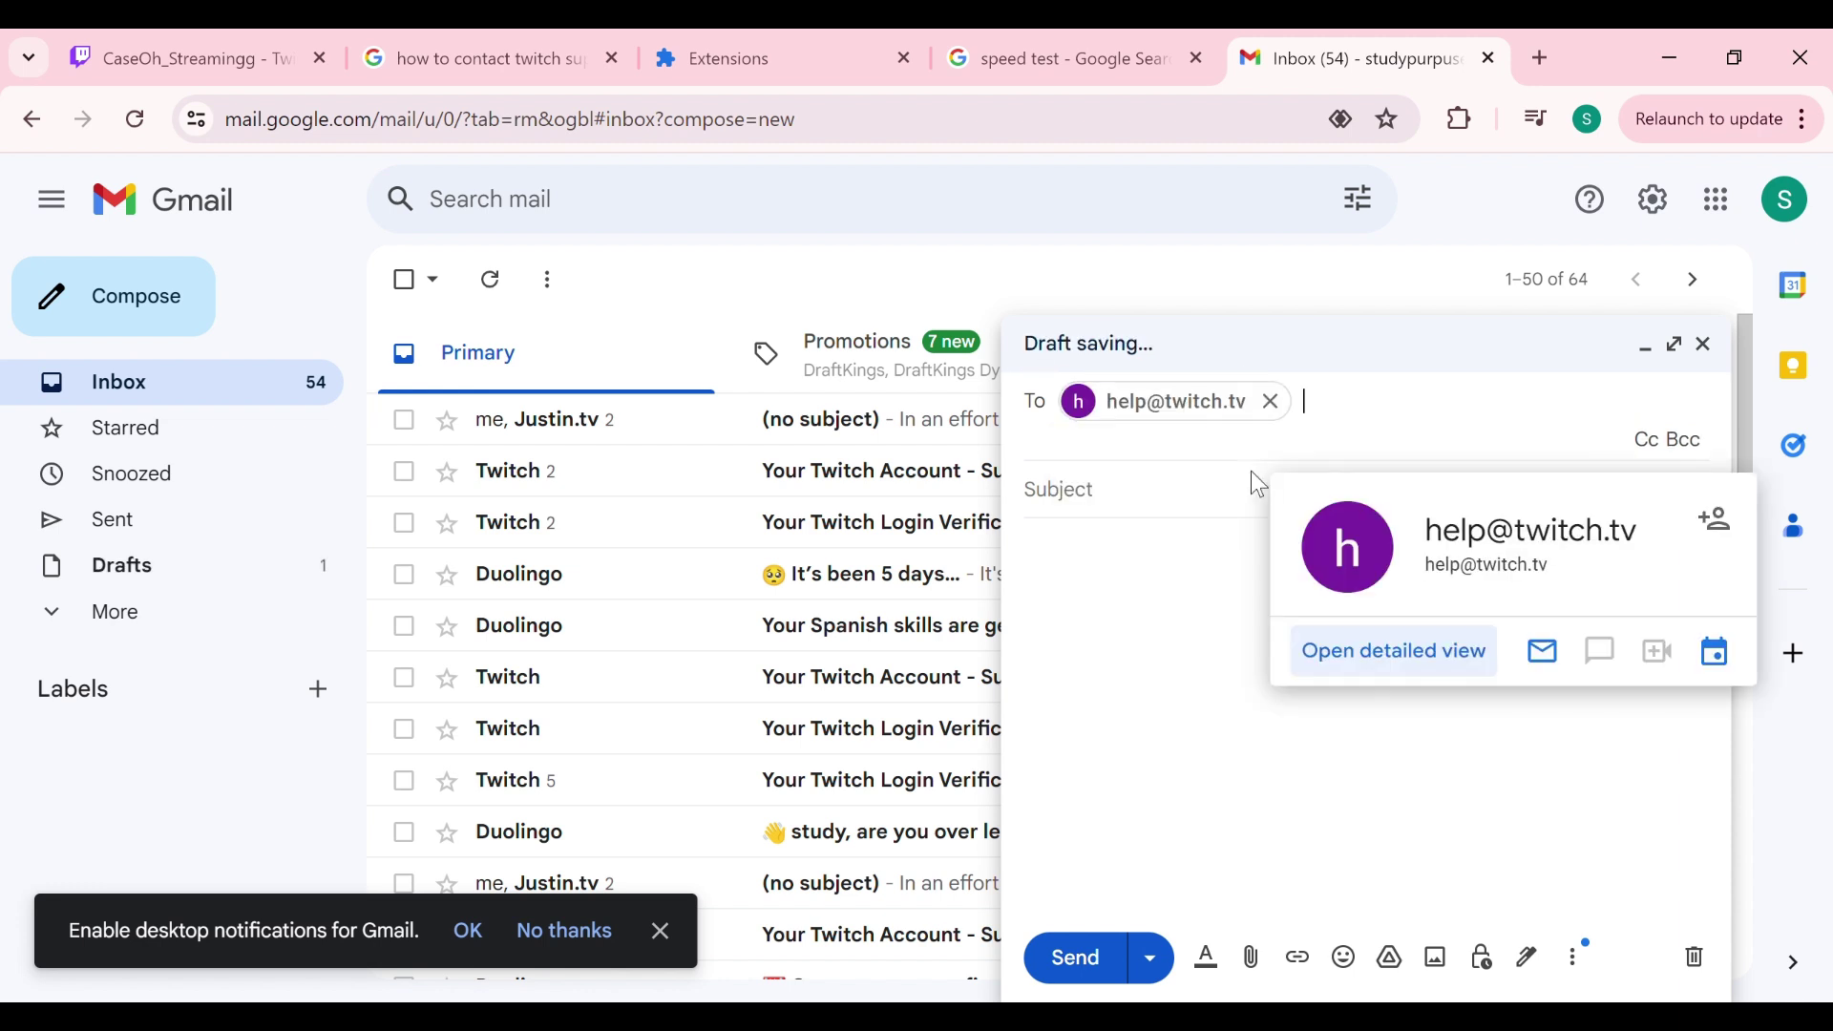
pyautogui.click(1148, 508)
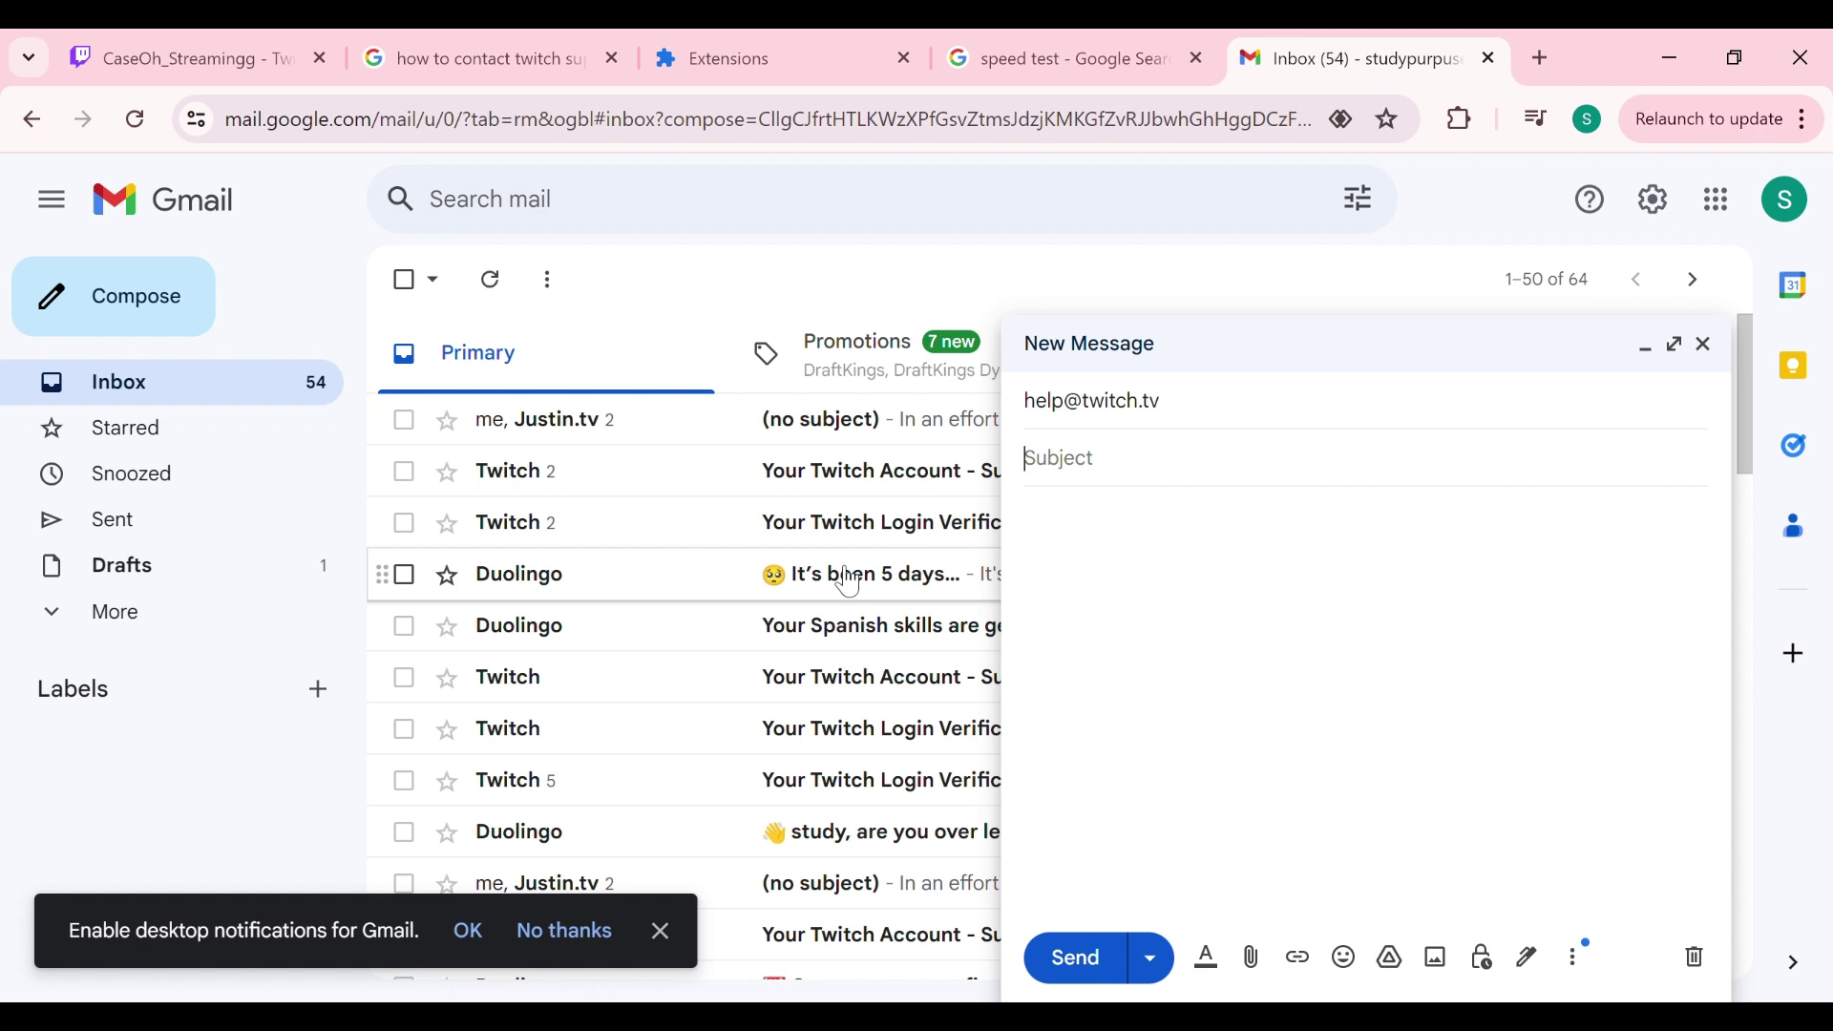
pyautogui.click(1086, 964)
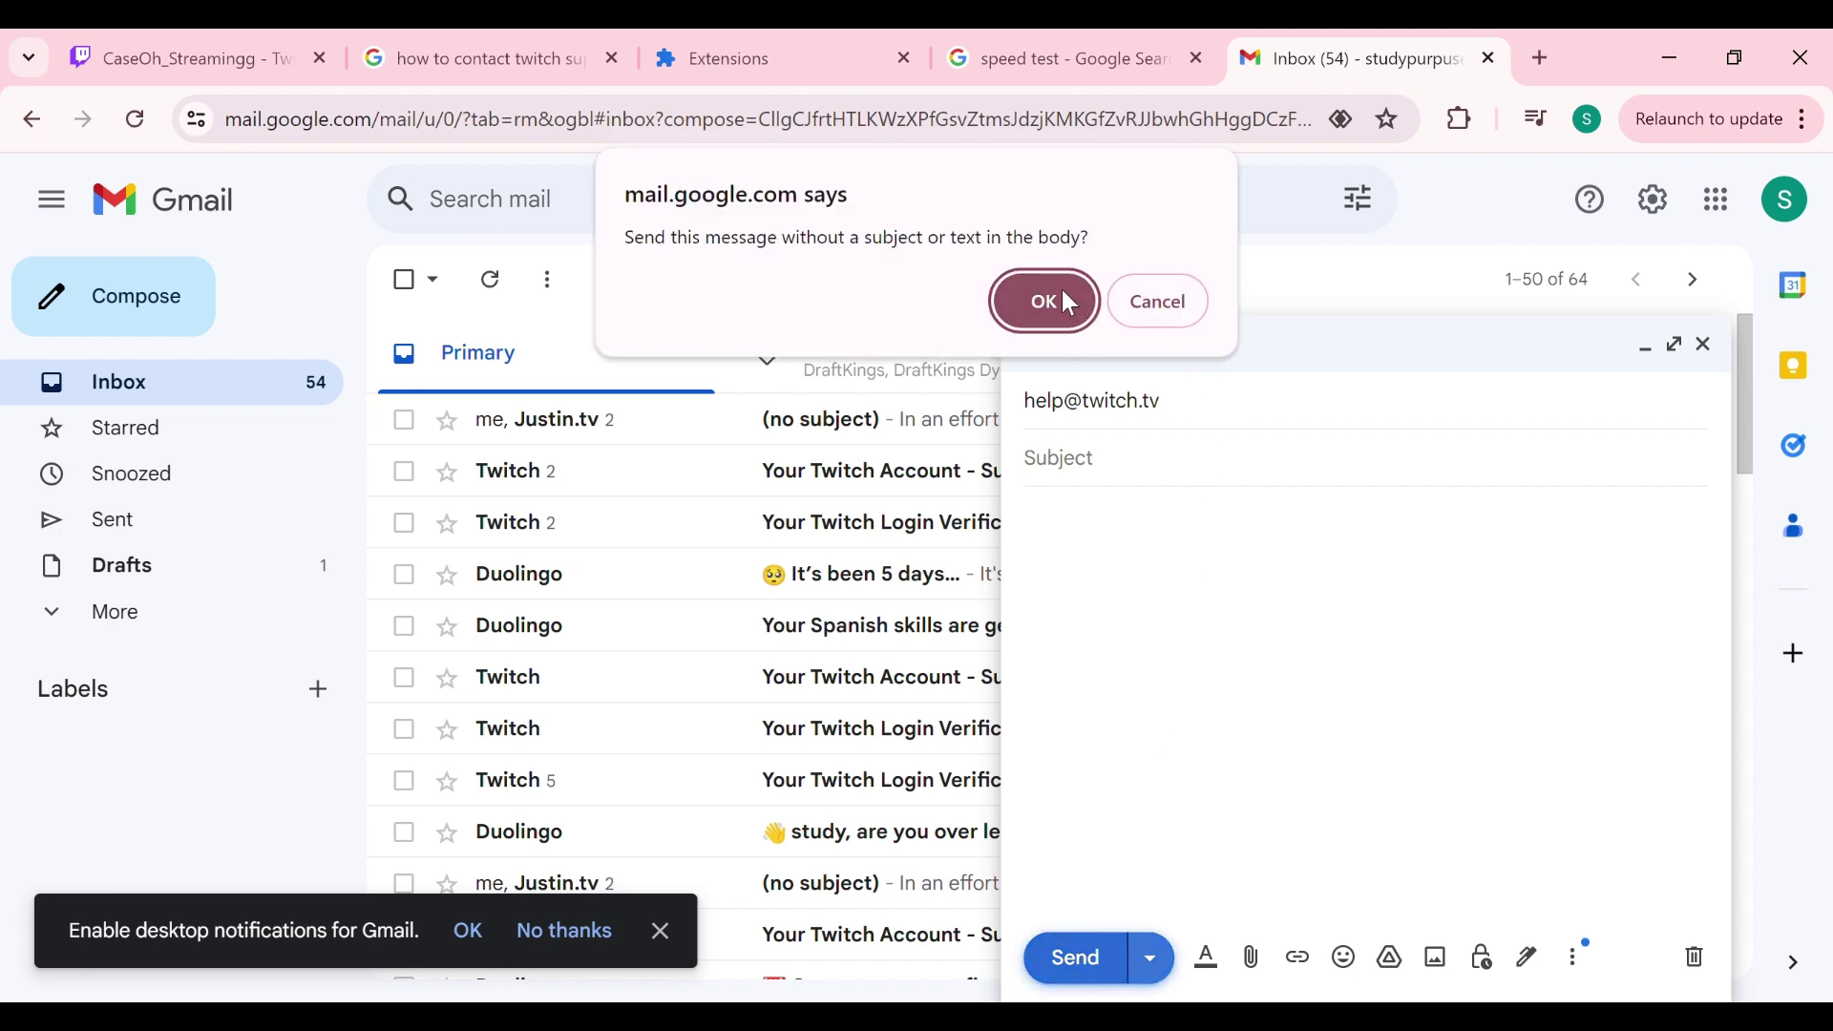
pyautogui.click(1062, 289)
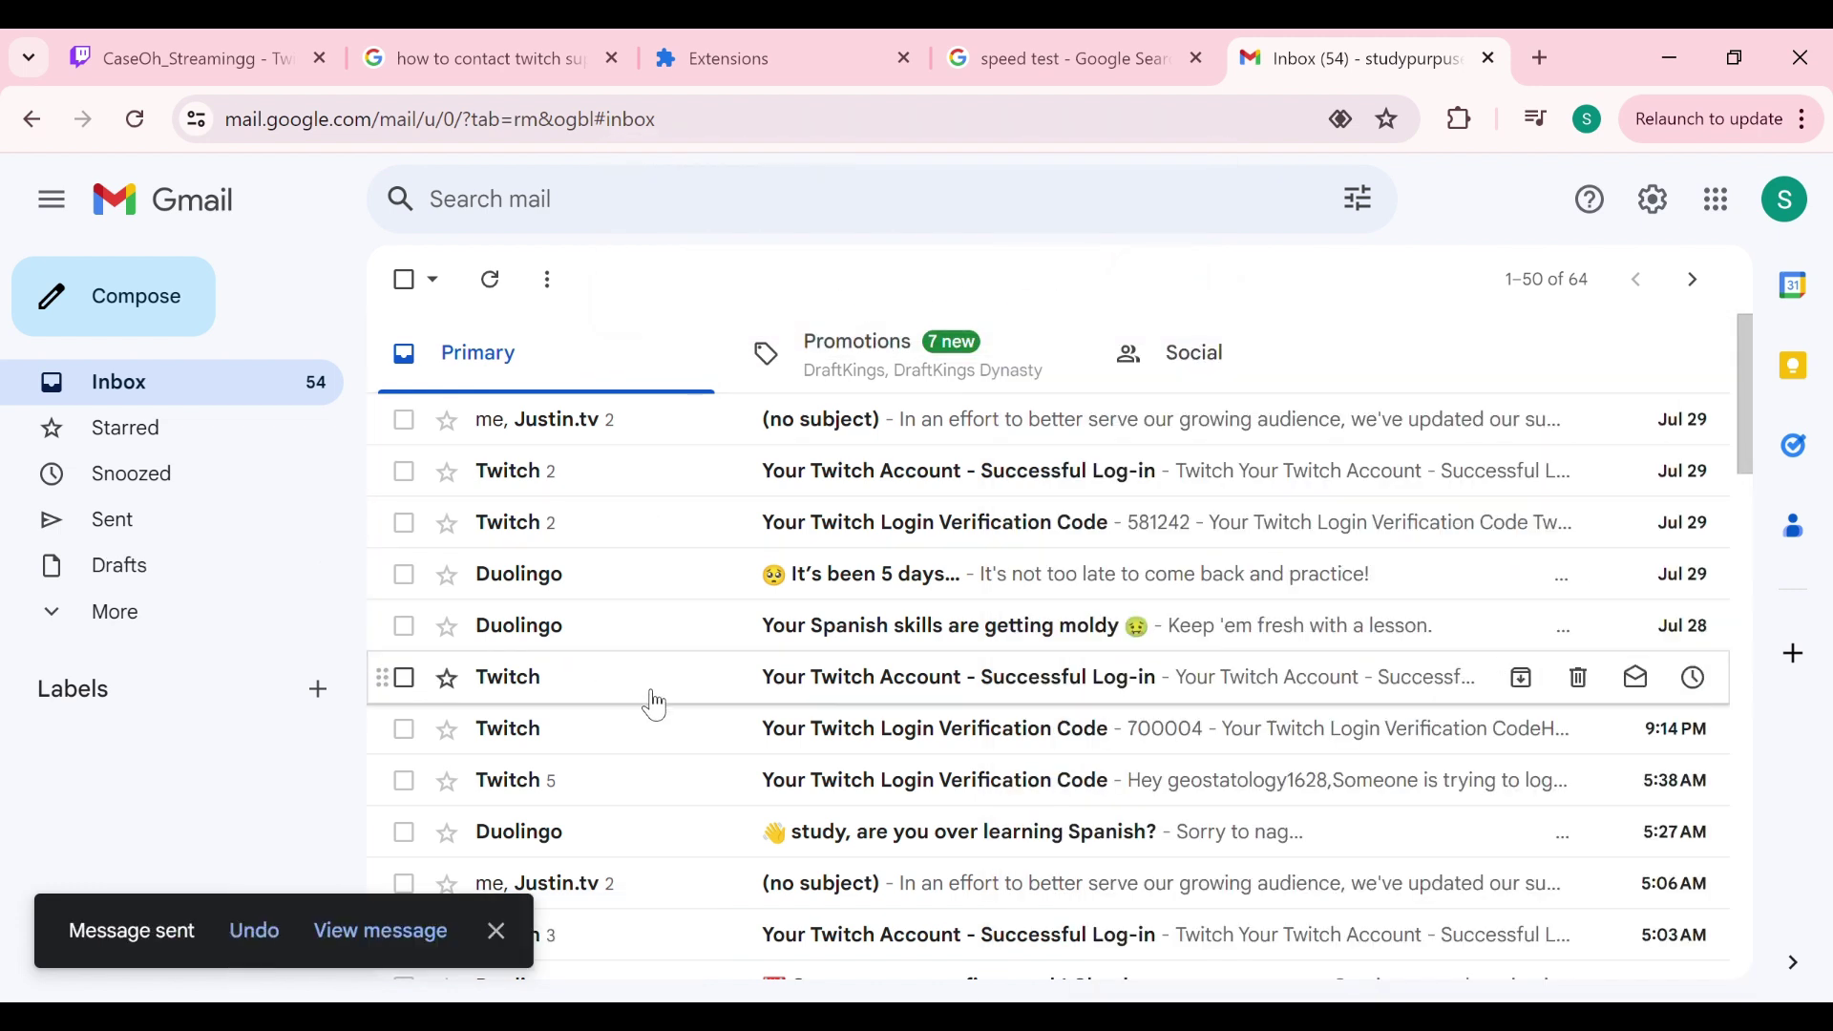